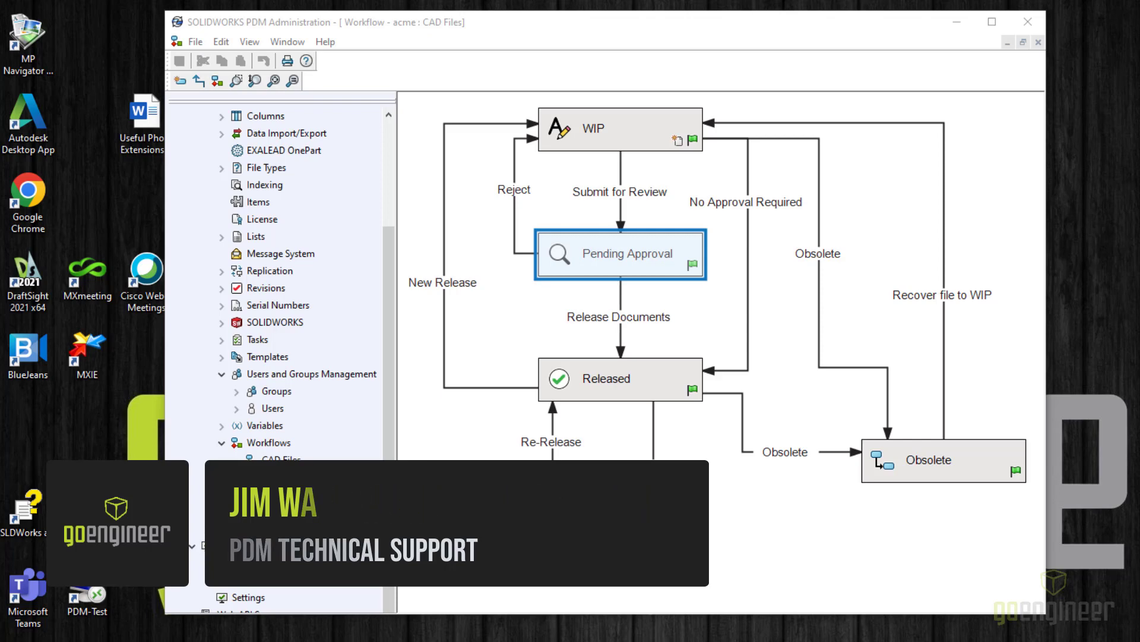
click(407, 580)
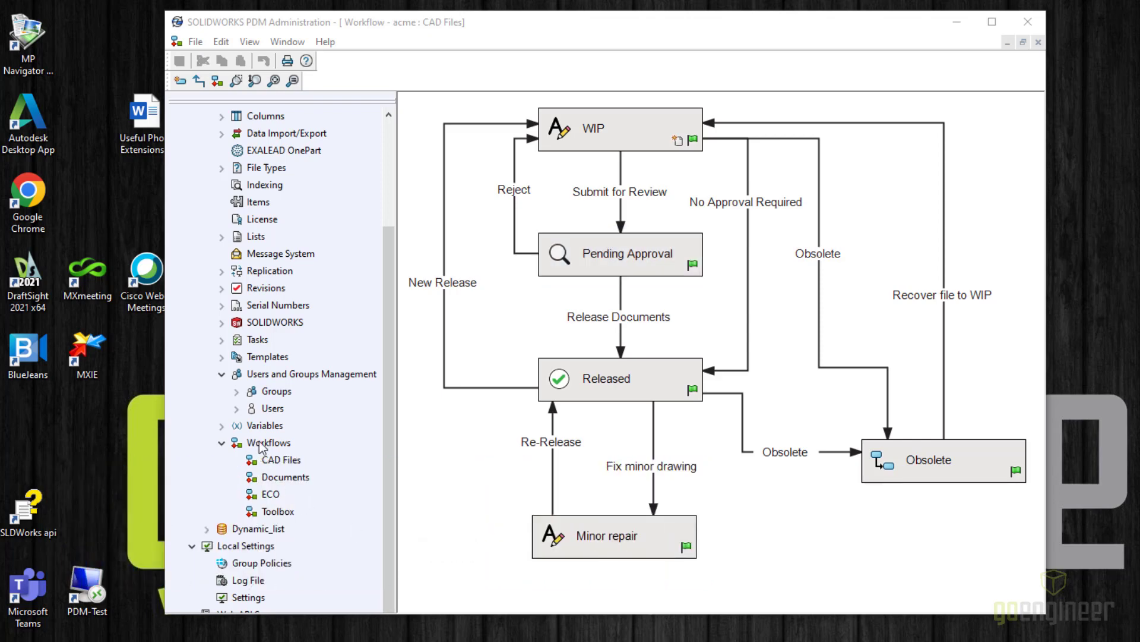
click(277, 462)
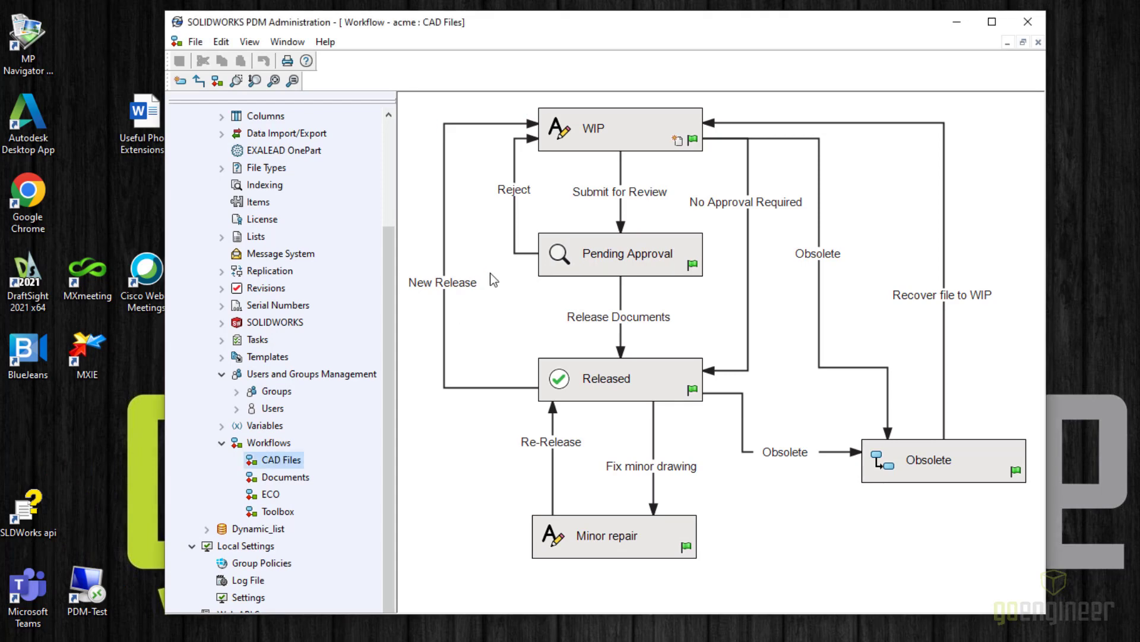
click(621, 205)
click(619, 136)
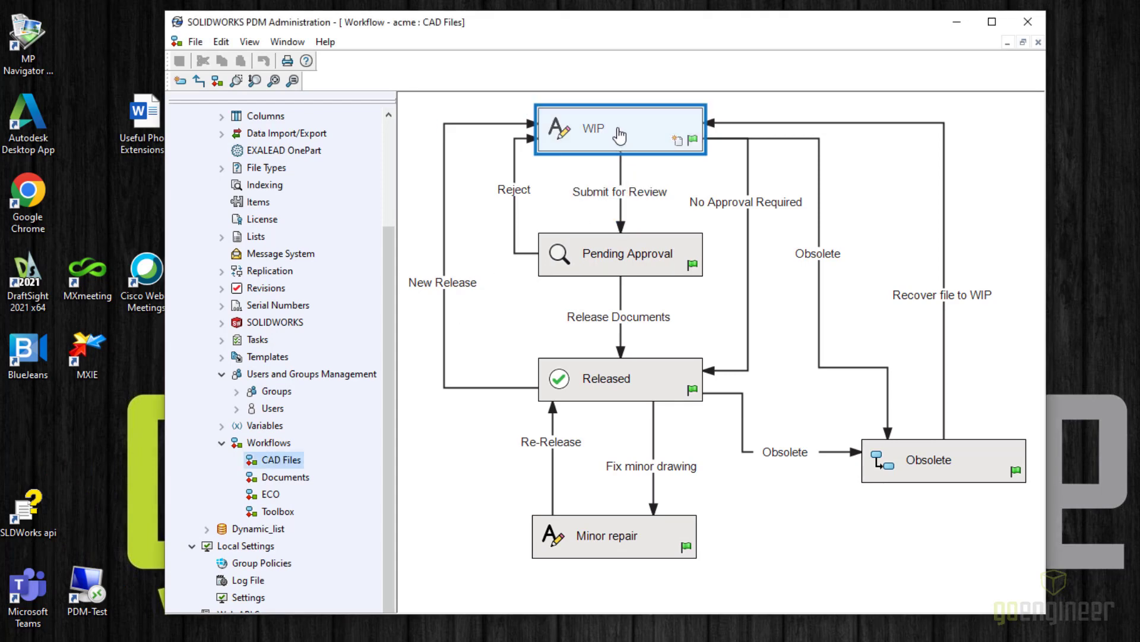
click(621, 209)
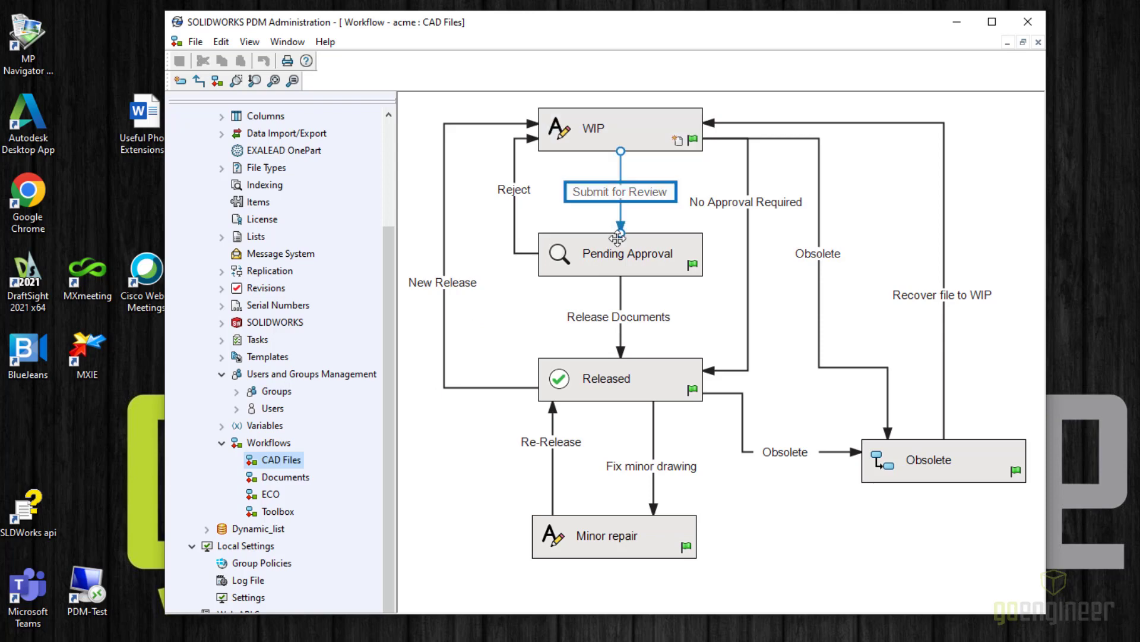
click(616, 256)
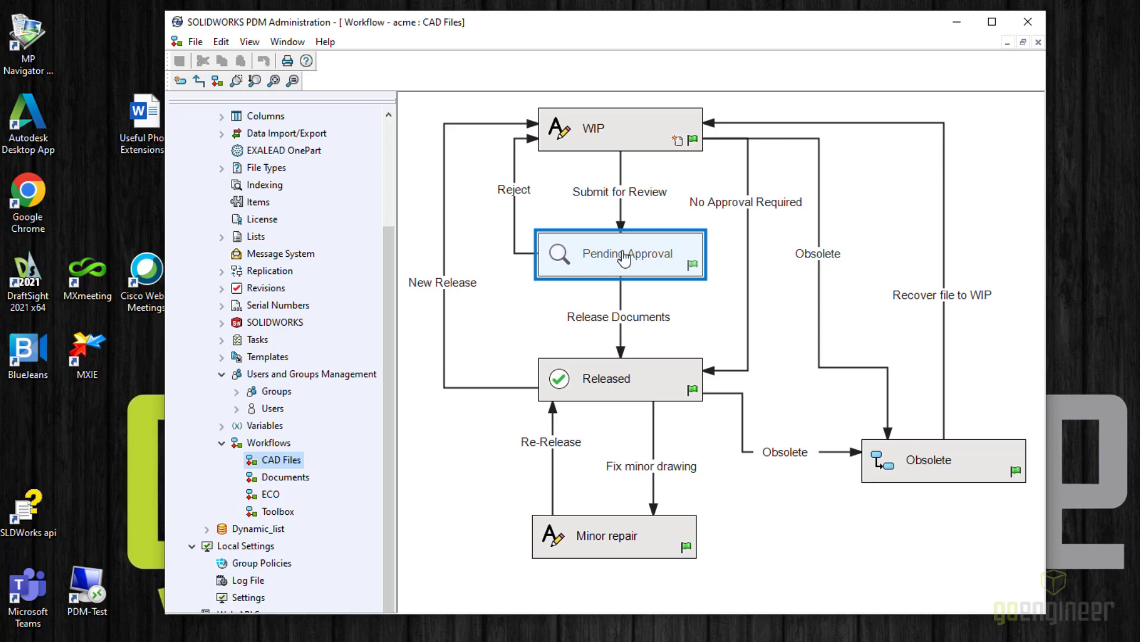
click(646, 226)
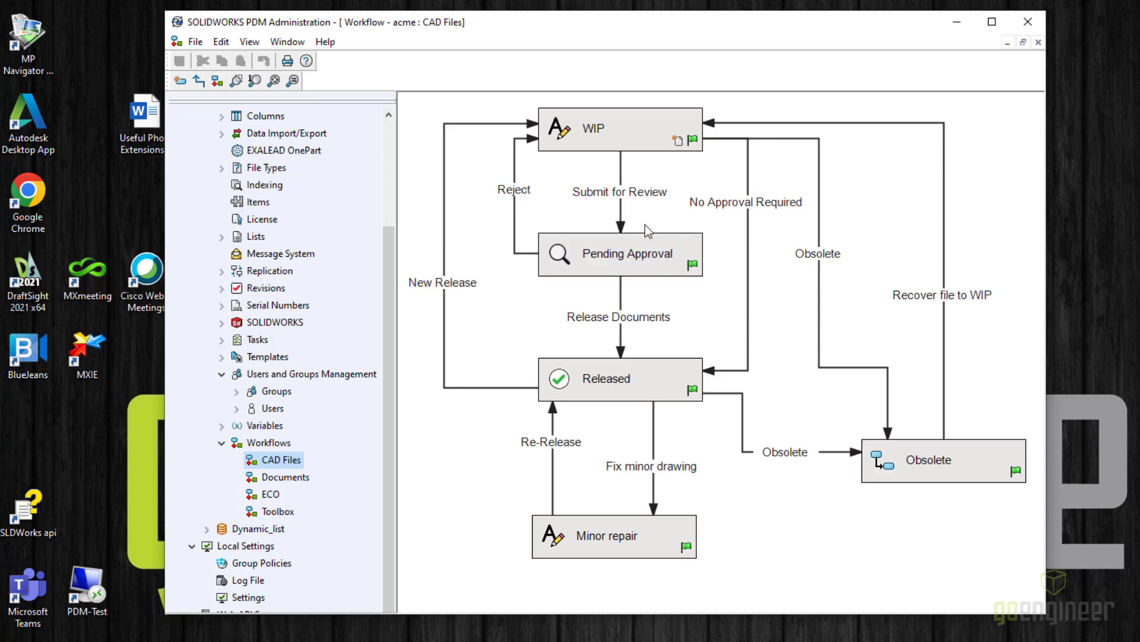
click(633, 200)
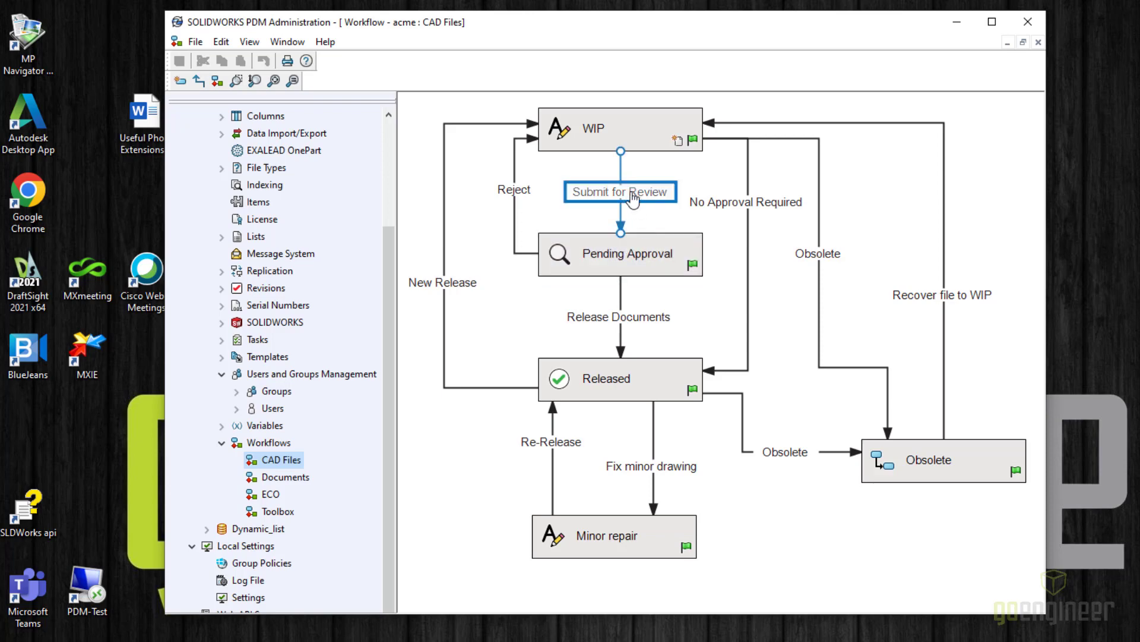
- Add a folder notification to the Submit for Review transition, opening the folder picker at C:\Acme
double_click(633, 200)
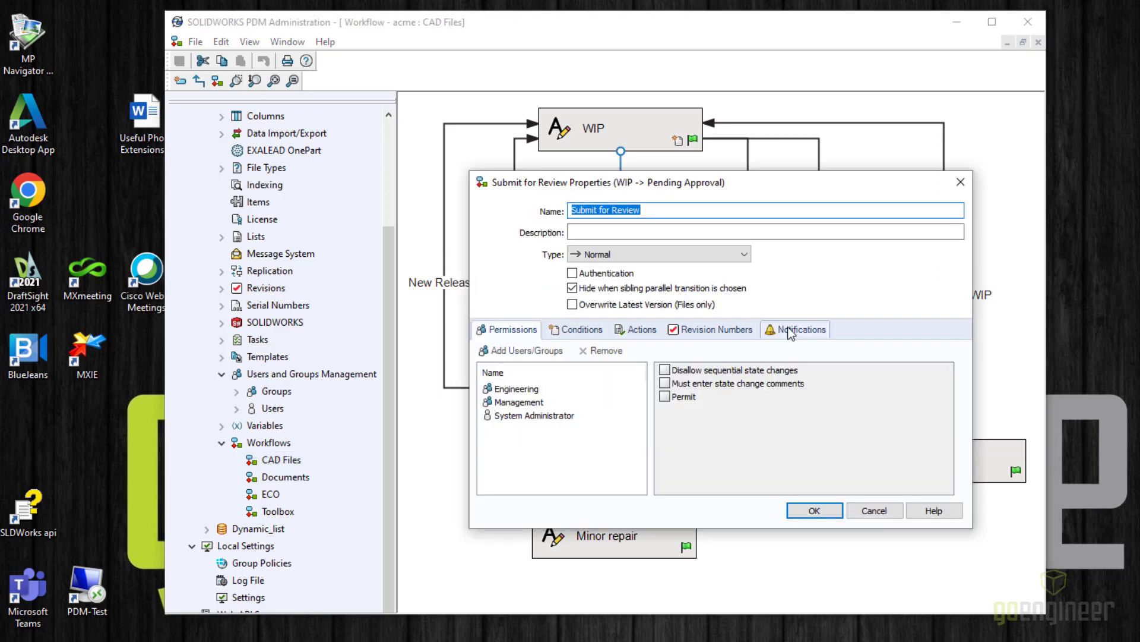
click(791, 333)
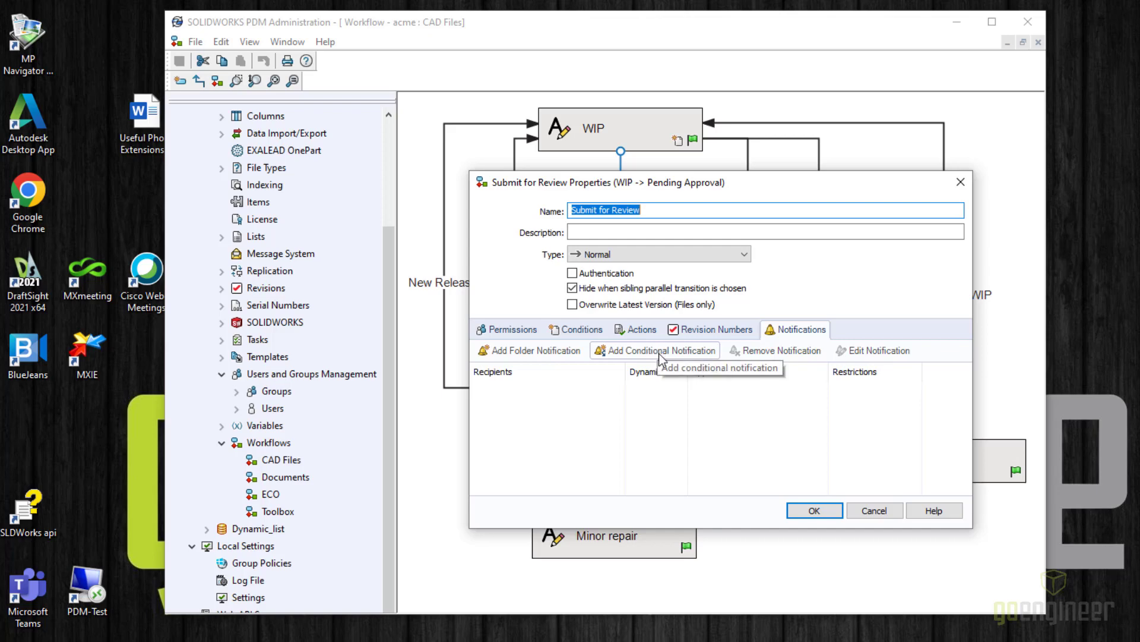
click(529, 355)
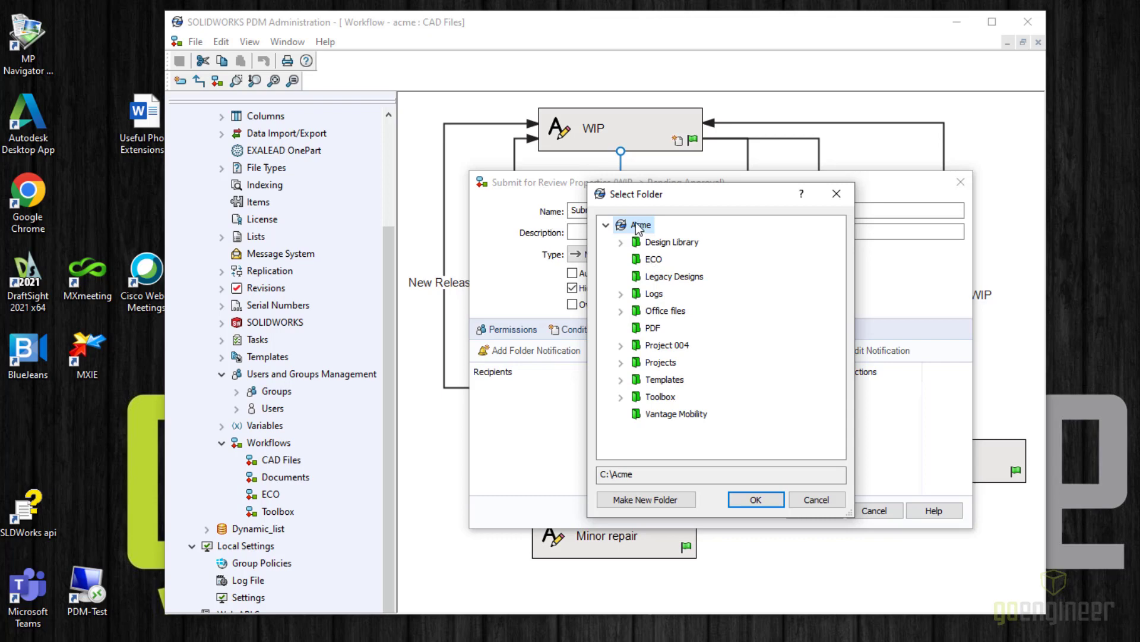
- Target the notification at C:\acme\*.* for WIP to Pending Approval changes and show its recipients
click(755, 499)
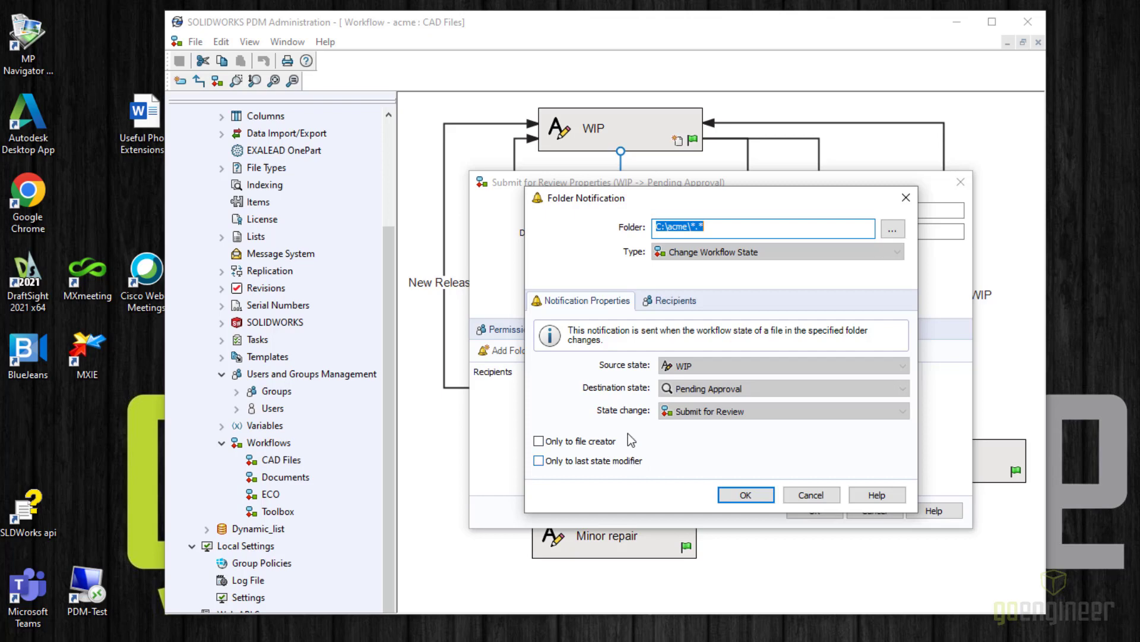
click(671, 303)
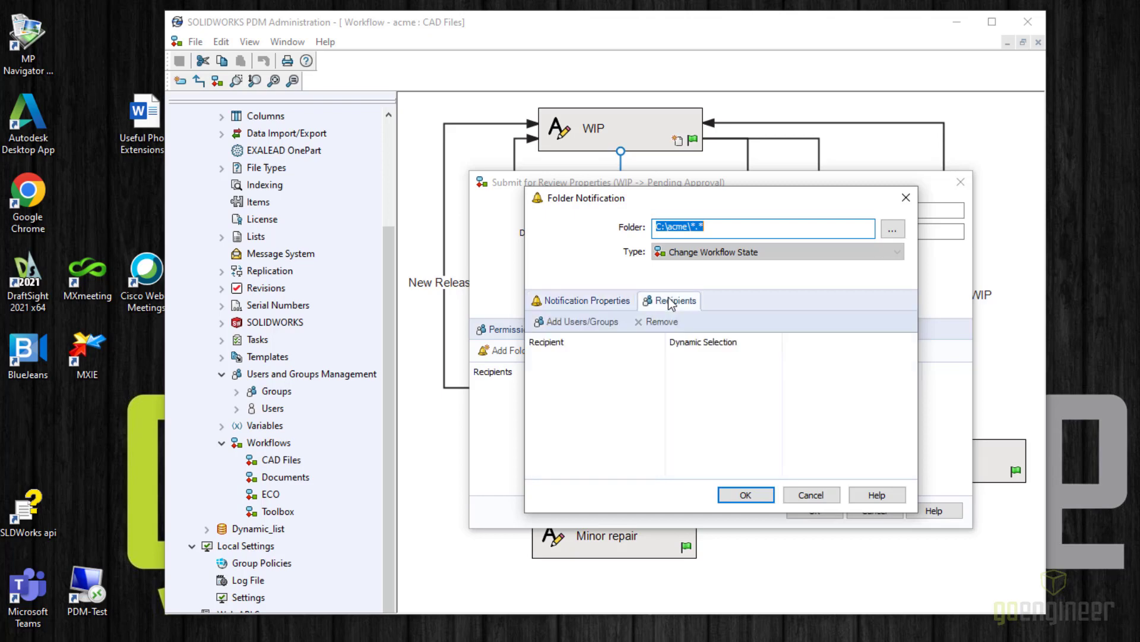
- Choose the Doc Control group (4 members) as the notification recipient
click(589, 319)
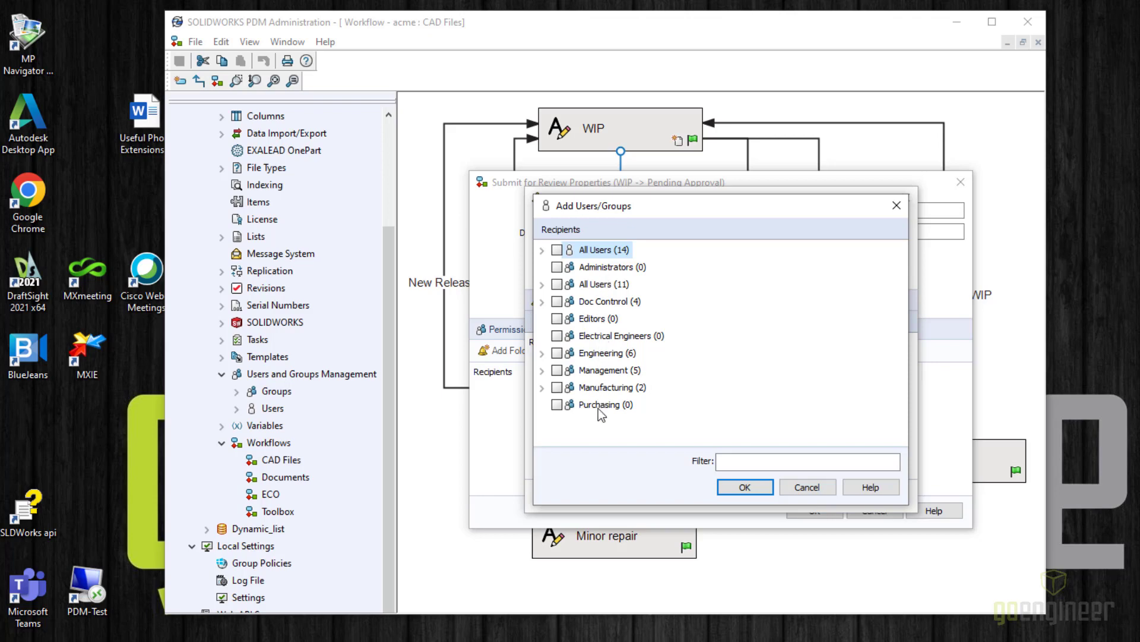
click(558, 302)
click(542, 250)
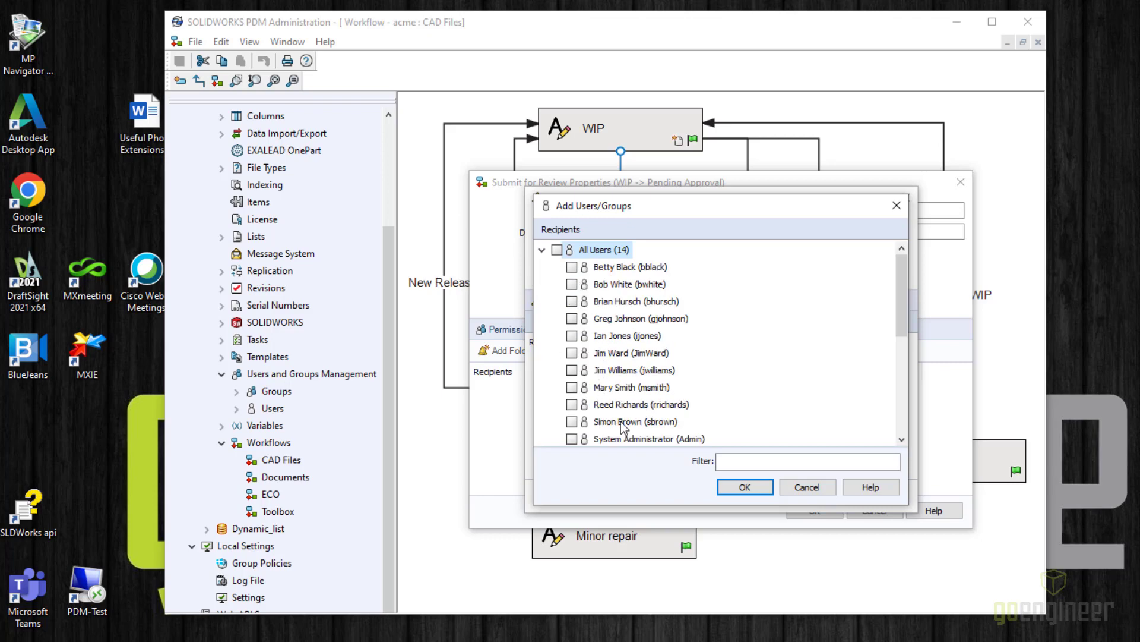
click(542, 250)
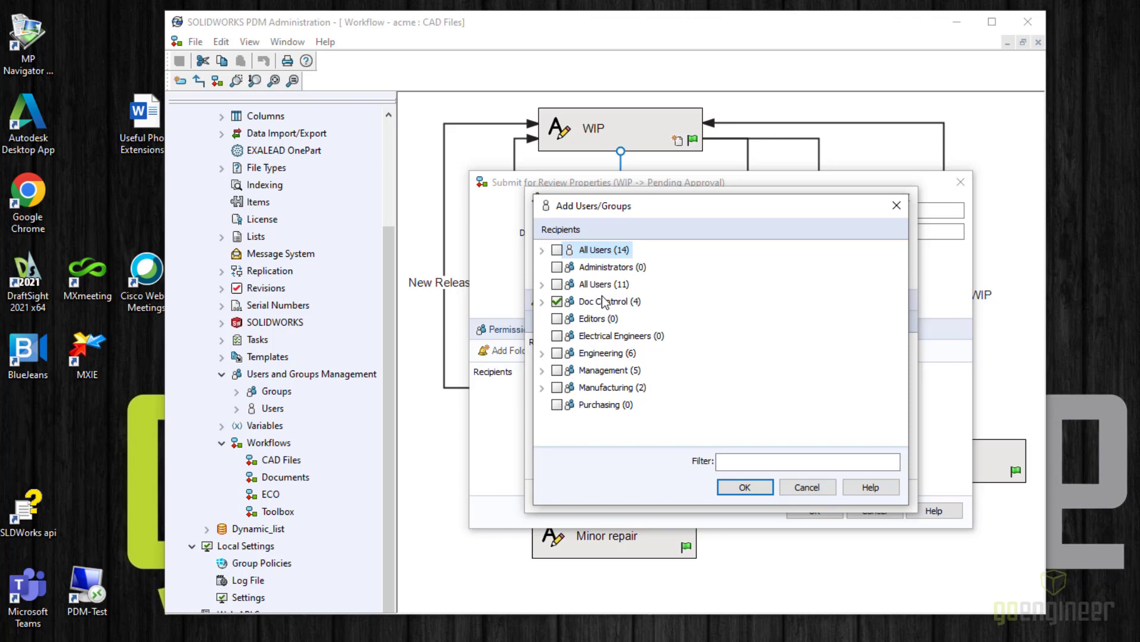
- Confirm Doc Control as the folder notification's recipient, leaving dynamic selection off
click(743, 487)
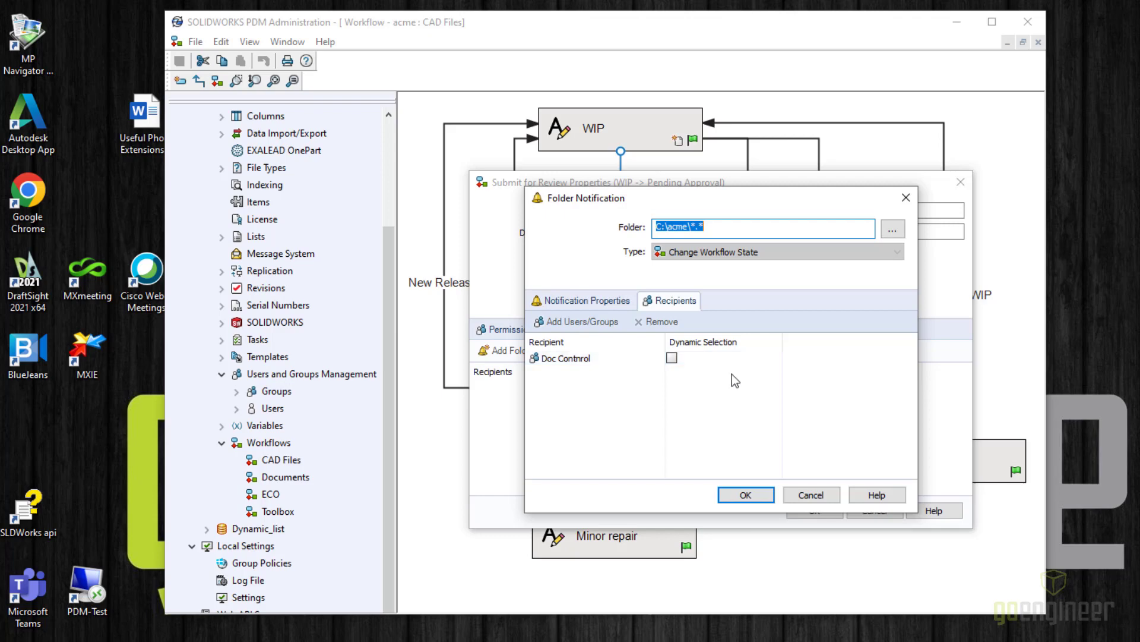
- Accept the notification and transition properties, then save the CAD Files workflow
click(738, 494)
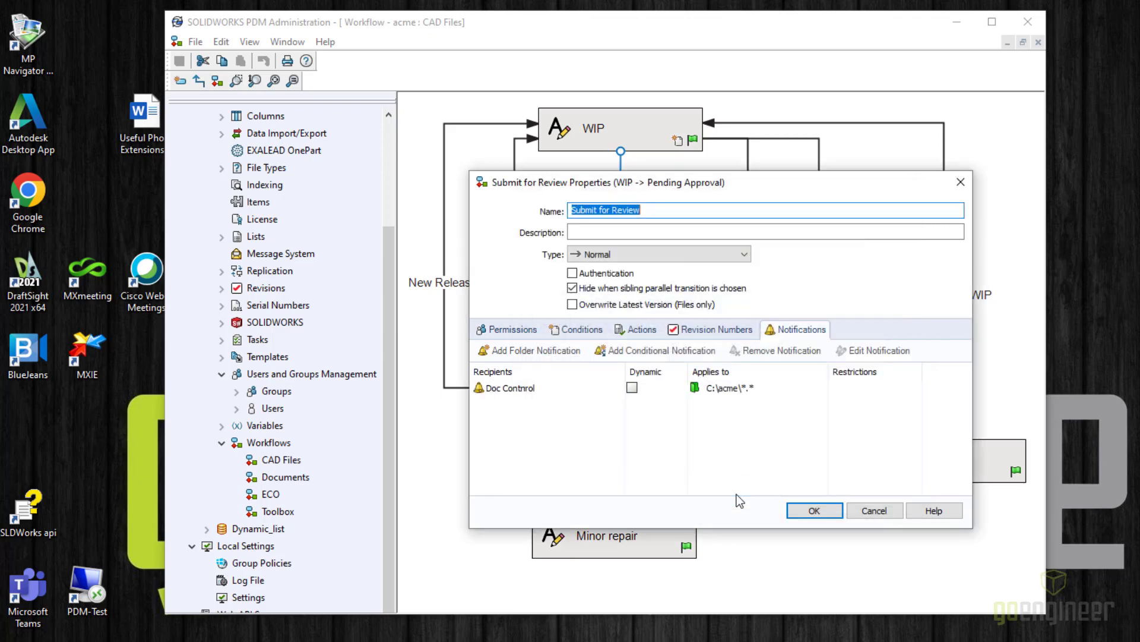
click(814, 511)
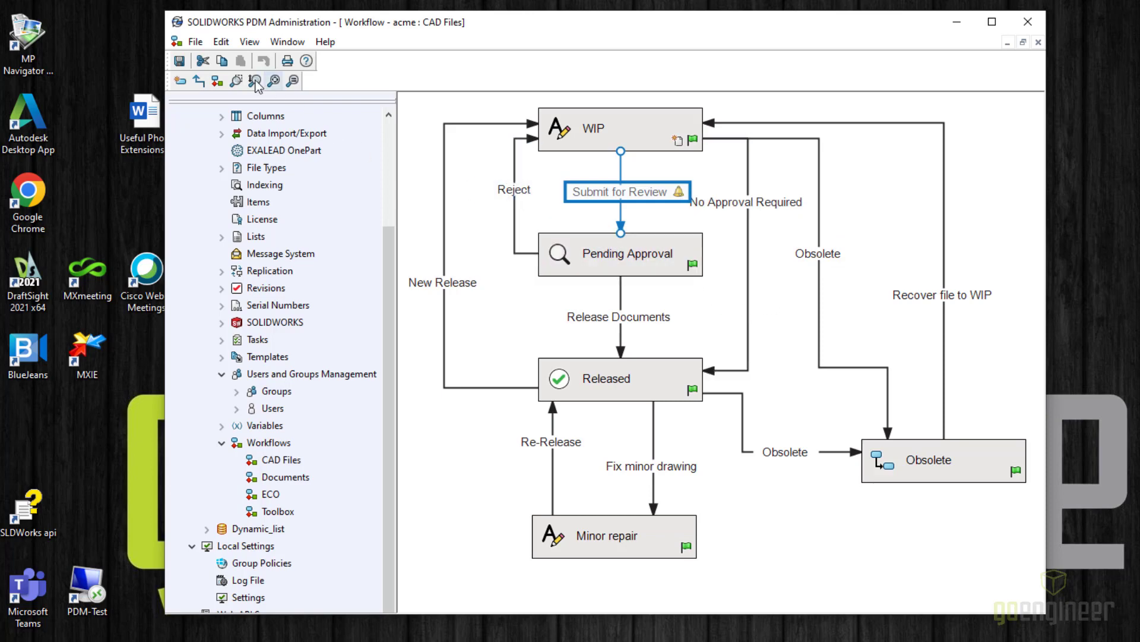
click(180, 62)
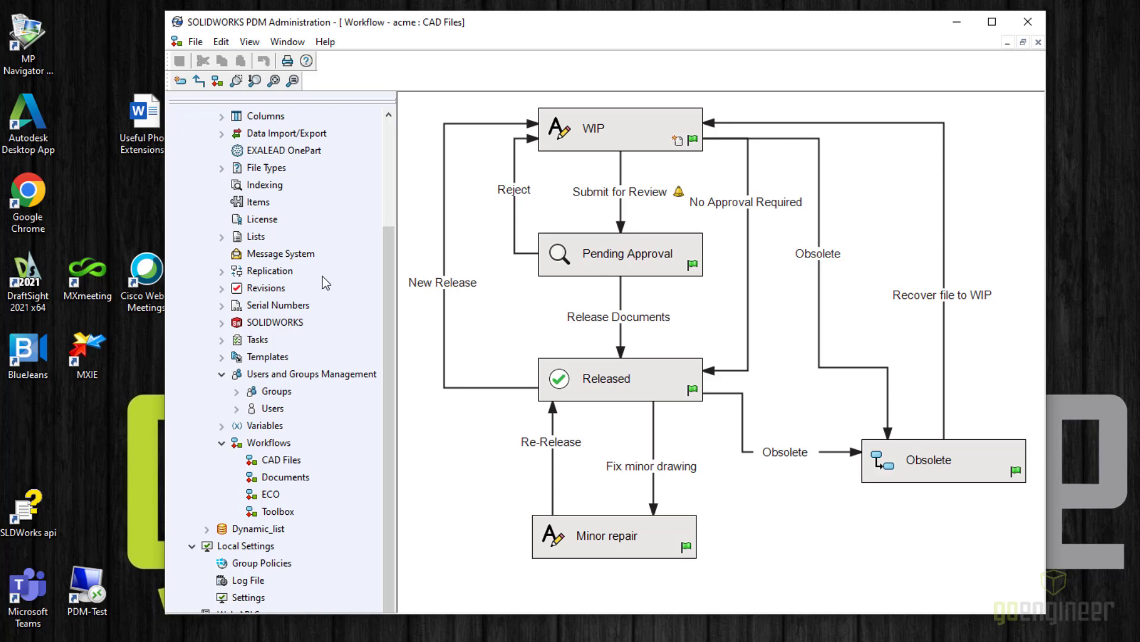
- Switch the Message System mail system from Database to SMTP and review its SMTP Settings
click(288, 255)
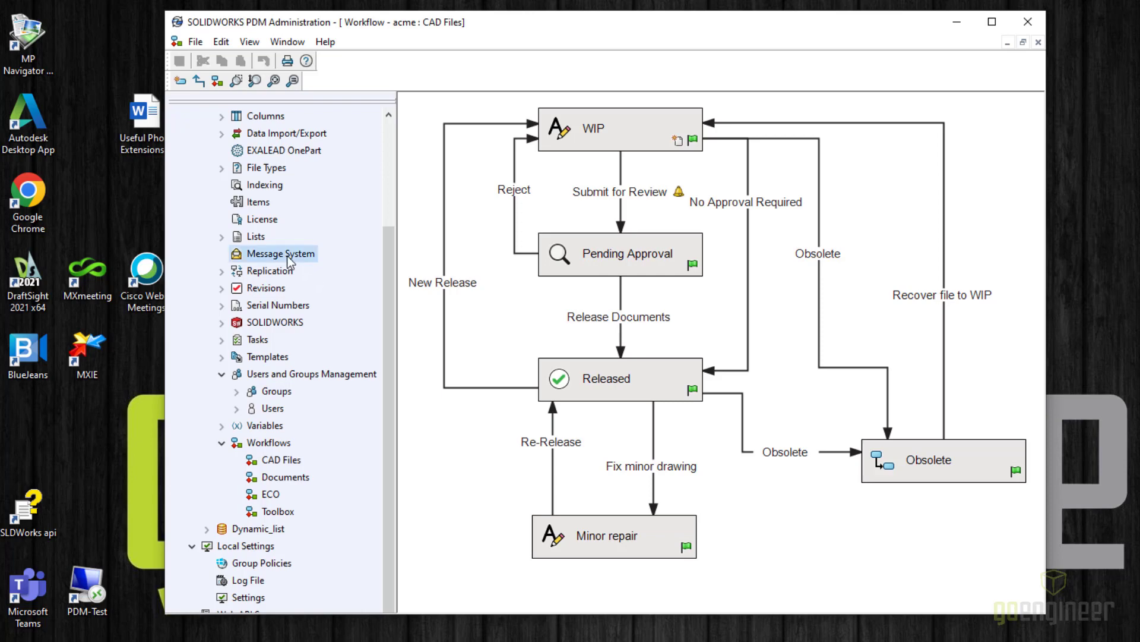
double_click(289, 260)
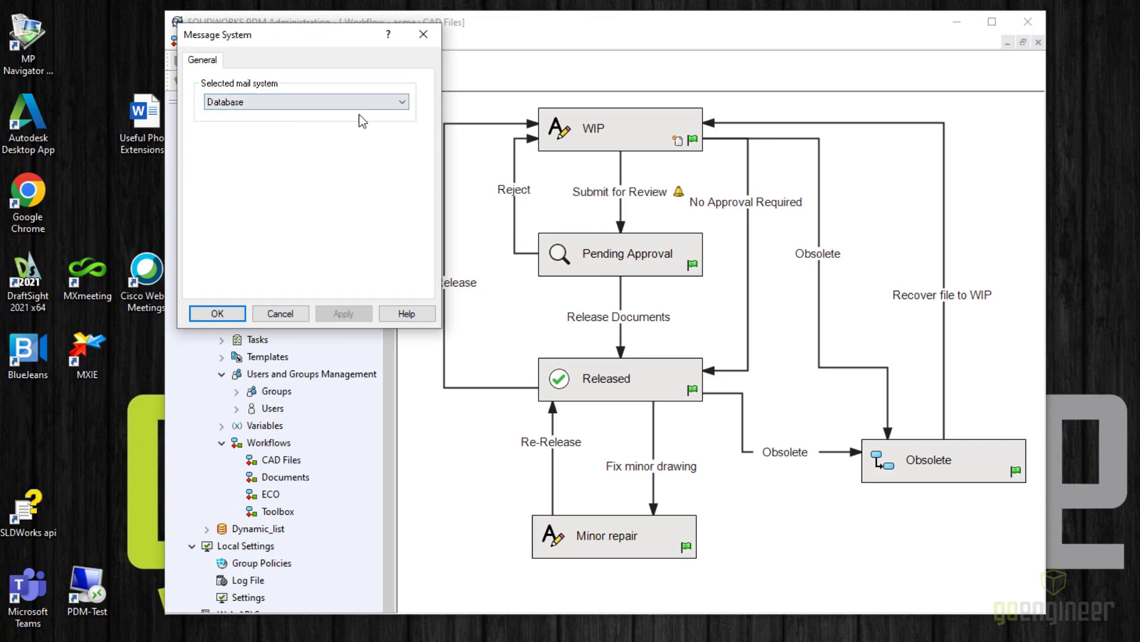
click(401, 102)
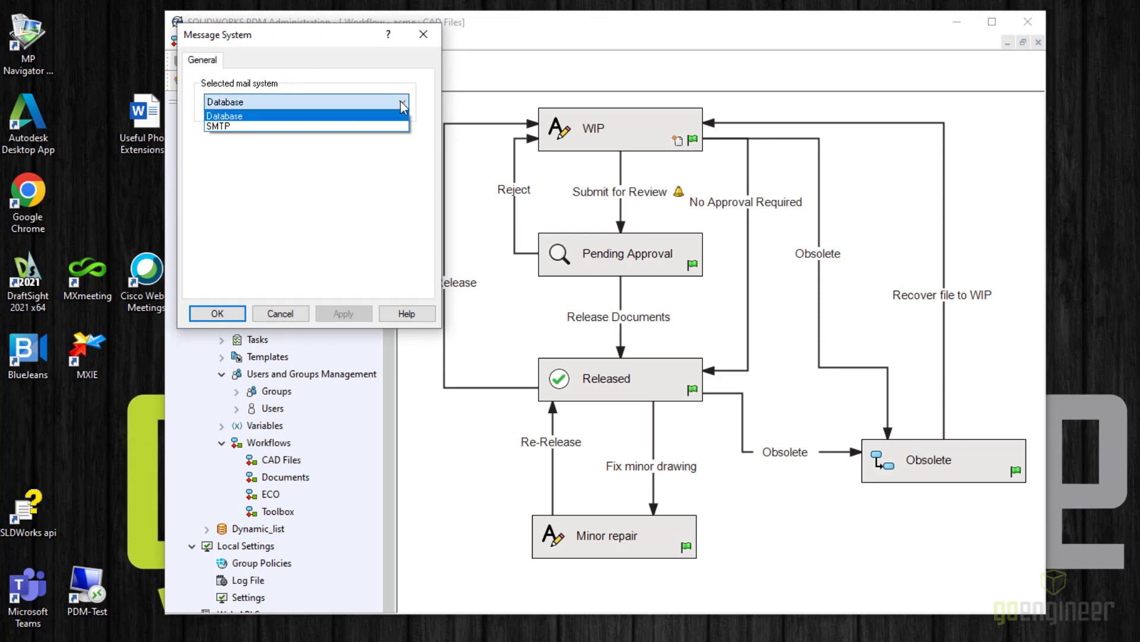
click(304, 128)
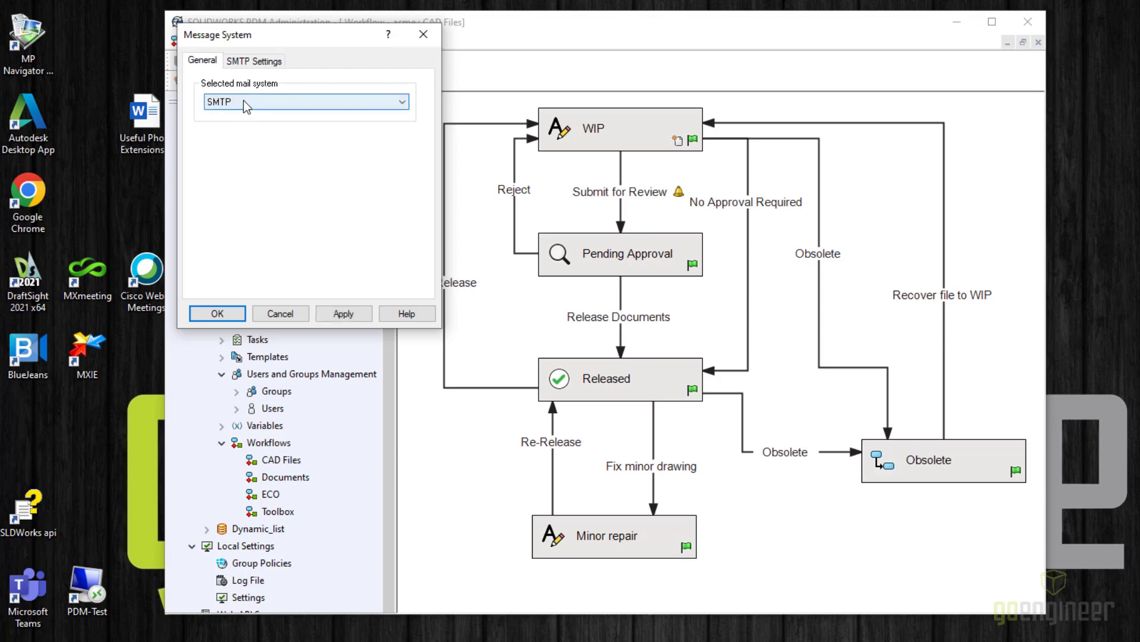
click(257, 61)
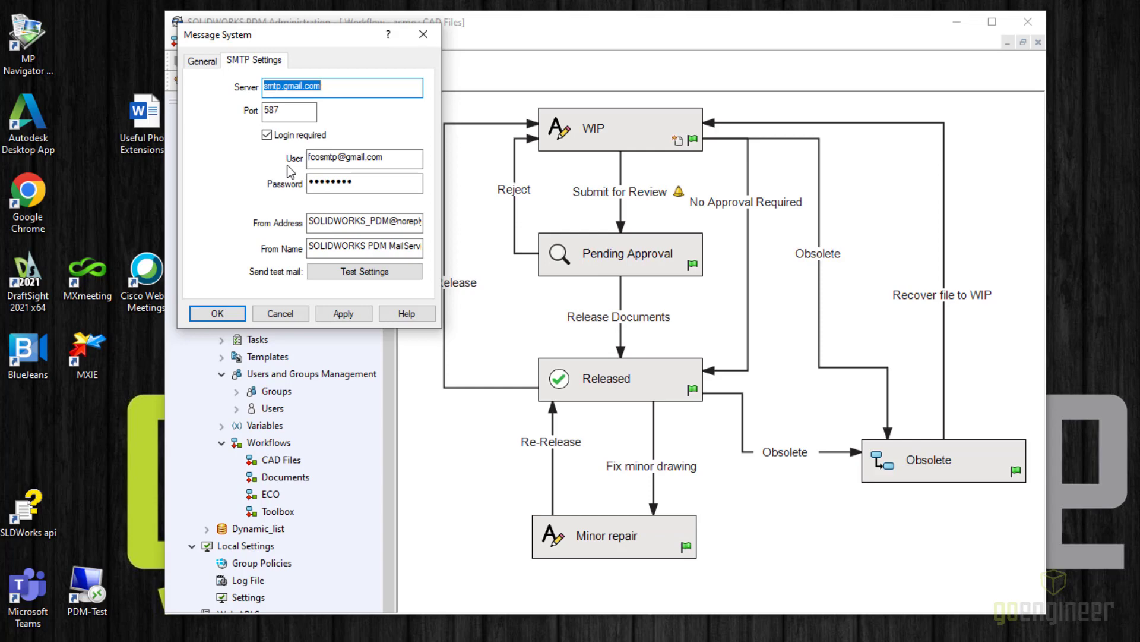
click(201, 61)
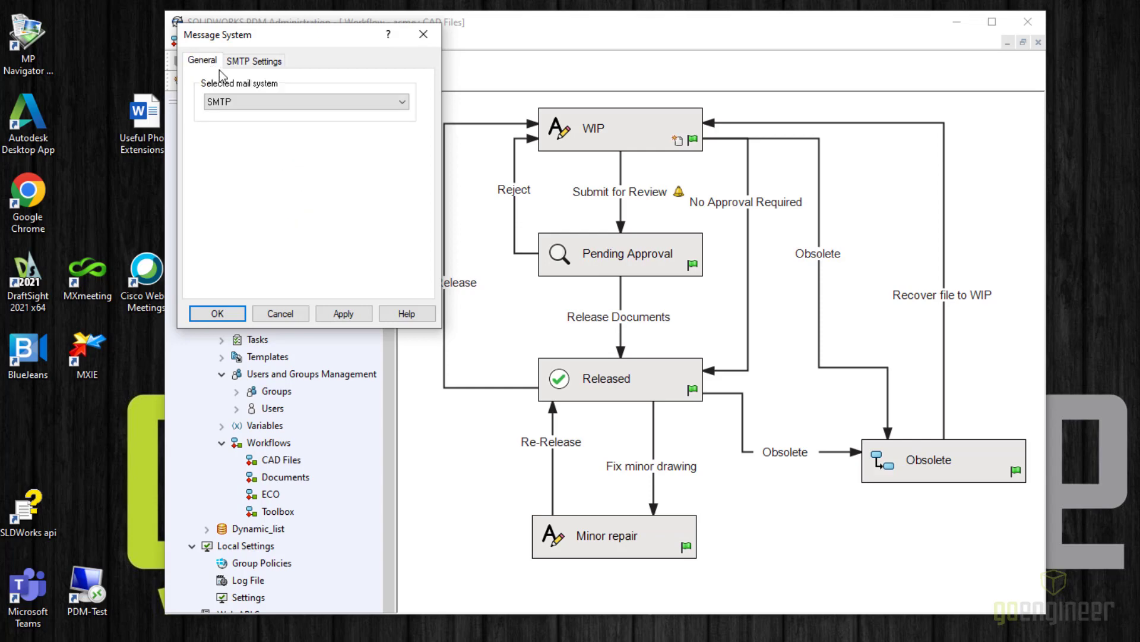
click(248, 100)
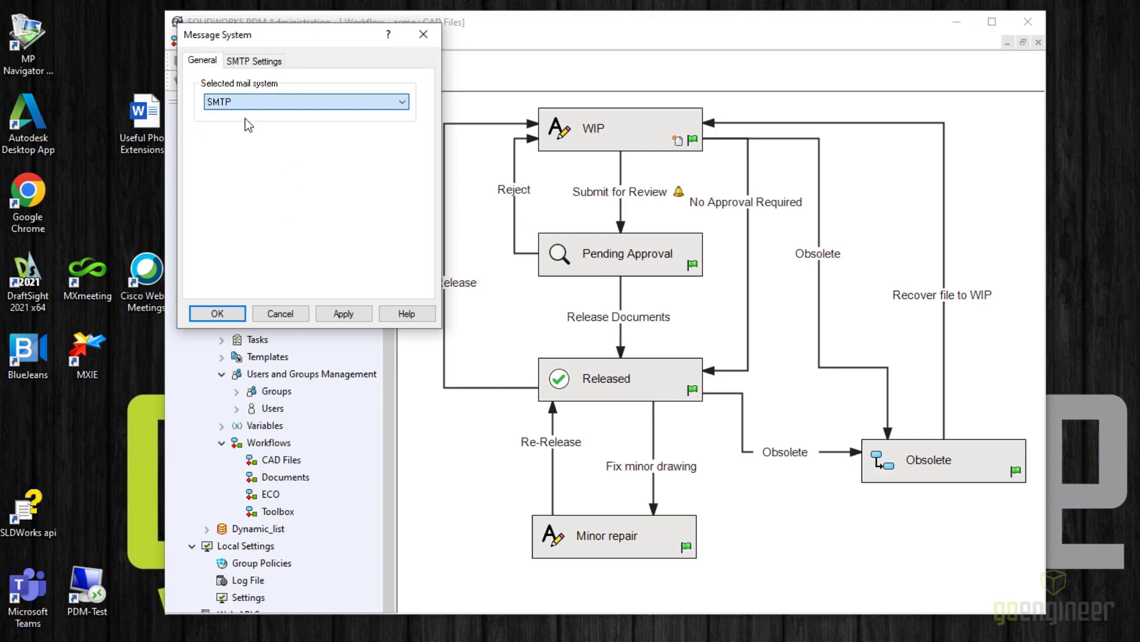
- Revert the mail system to Database, then start Submit for Review on DOC-00004375.sldprt
click(245, 117)
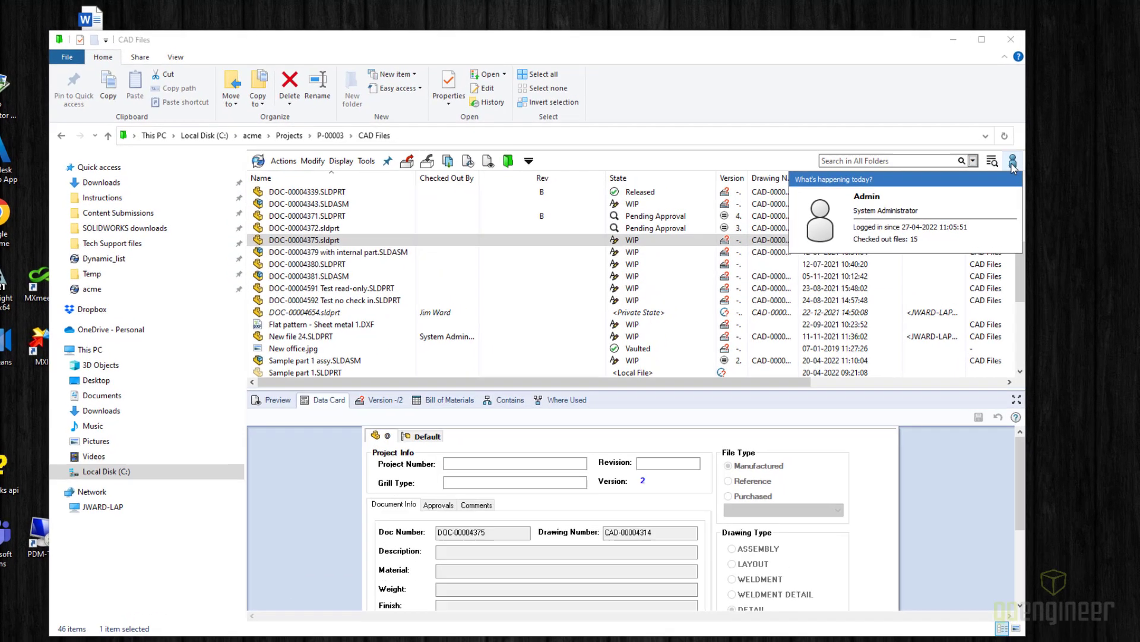
click(1020, 152)
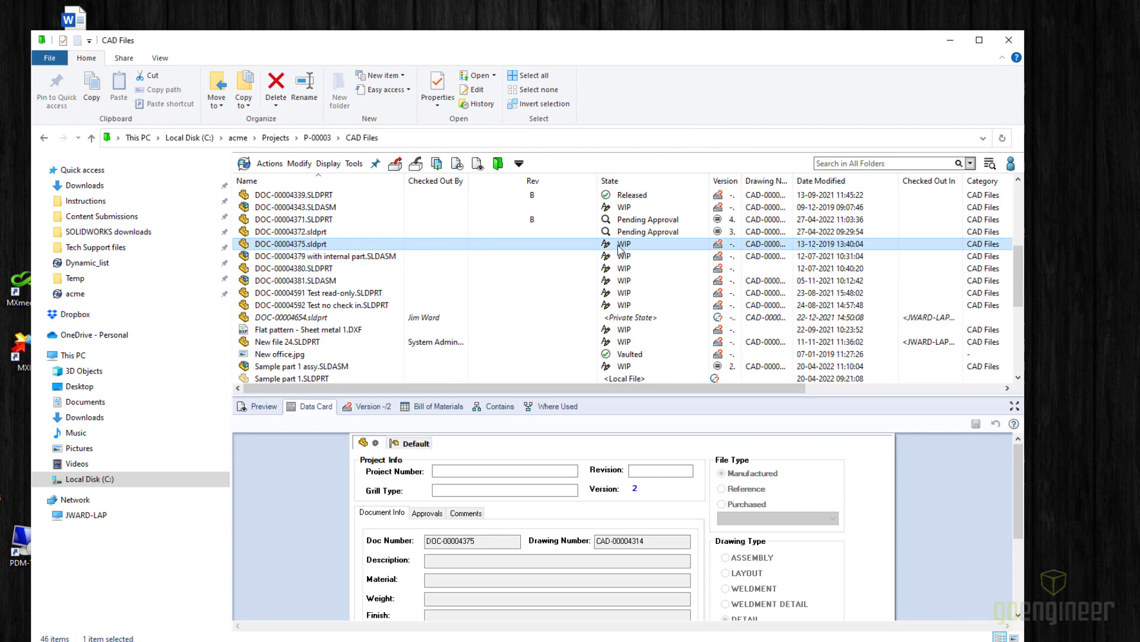
right_click(296, 246)
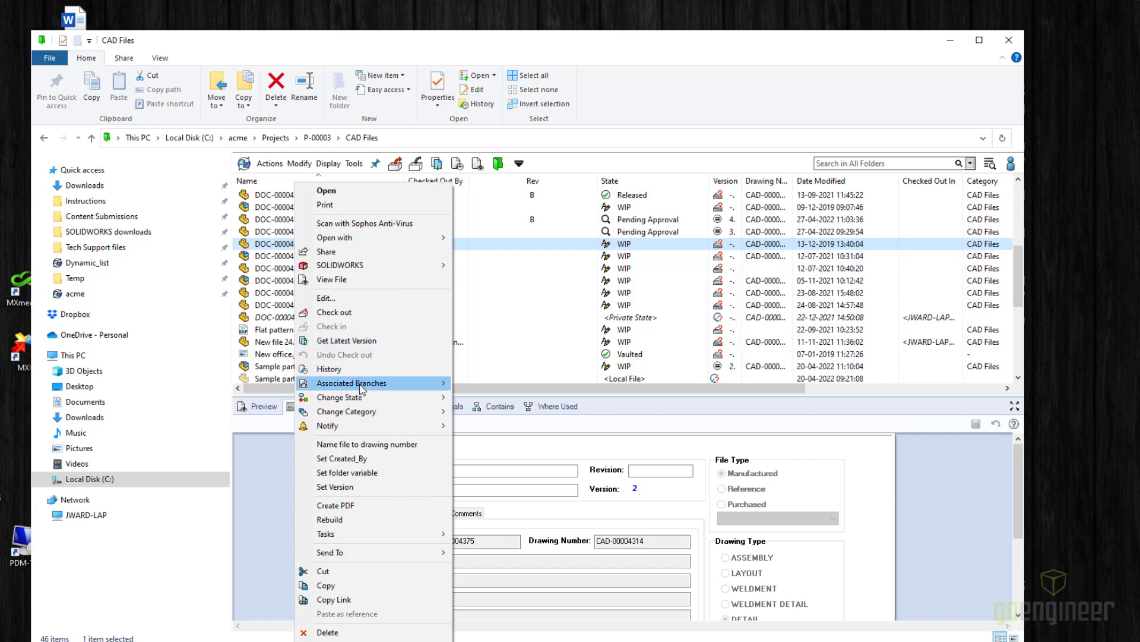
mouse_move(389, 398)
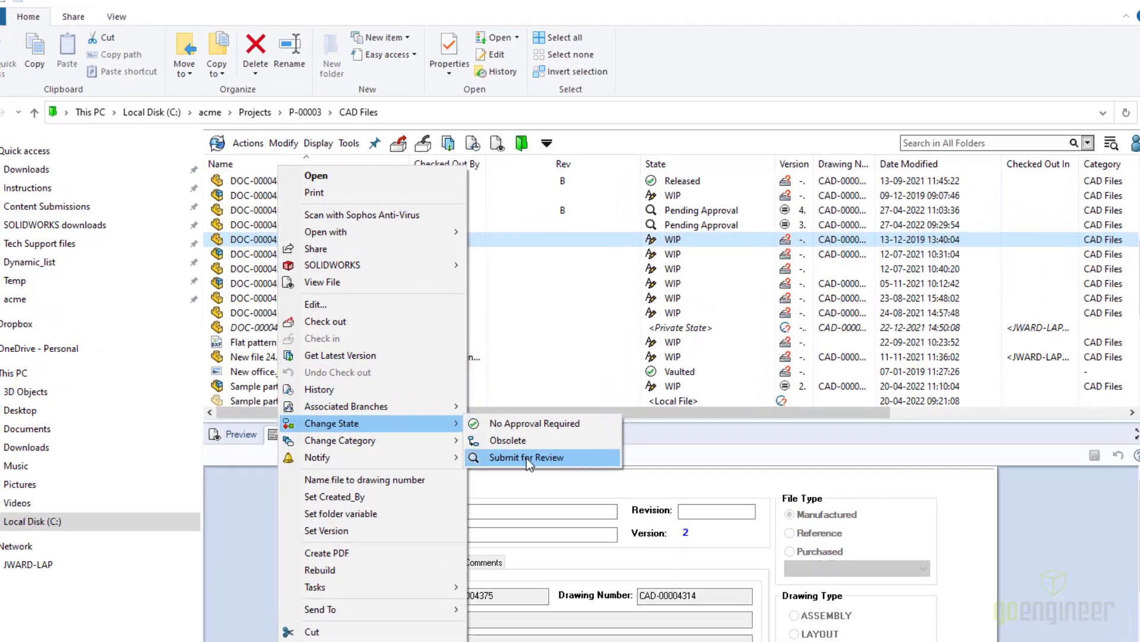
click(527, 458)
- Add the comment 'Submit for review' and apply the change to Pending Approval
click(246, 418)
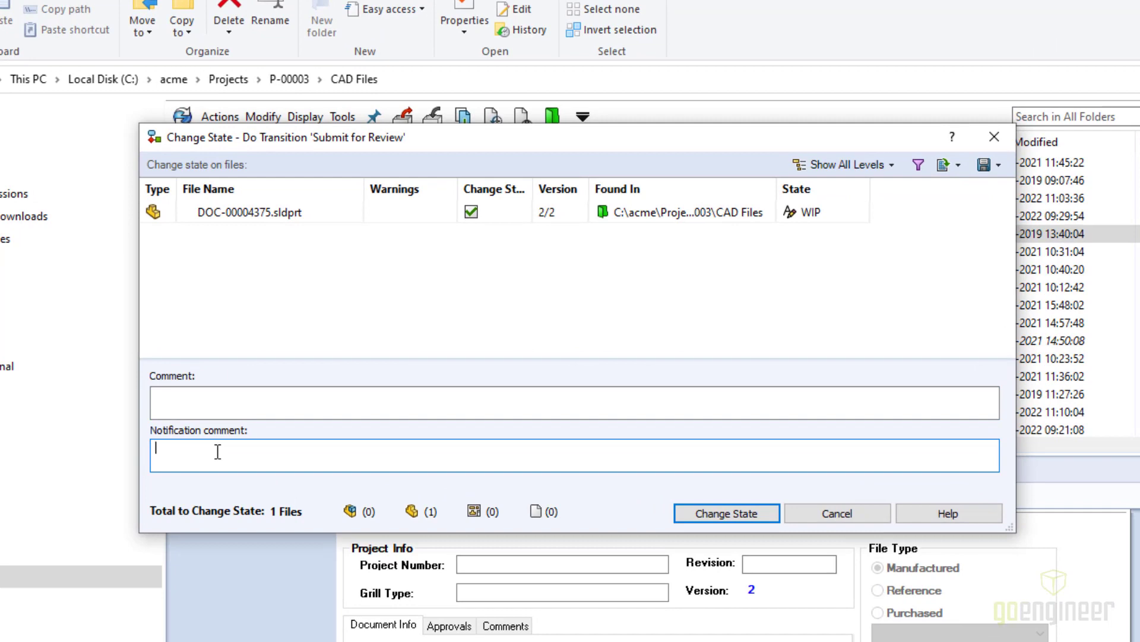
text(Submit for review)
click(714, 514)
click(823, 238)
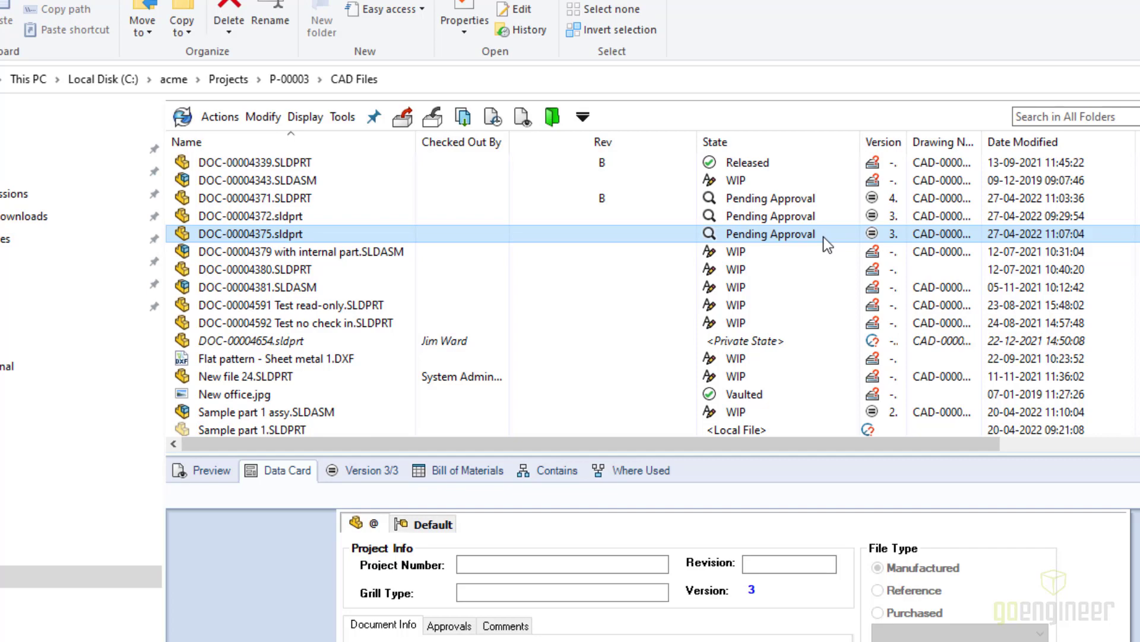
- Exit the PDM background client from the system tray
click(883, 603)
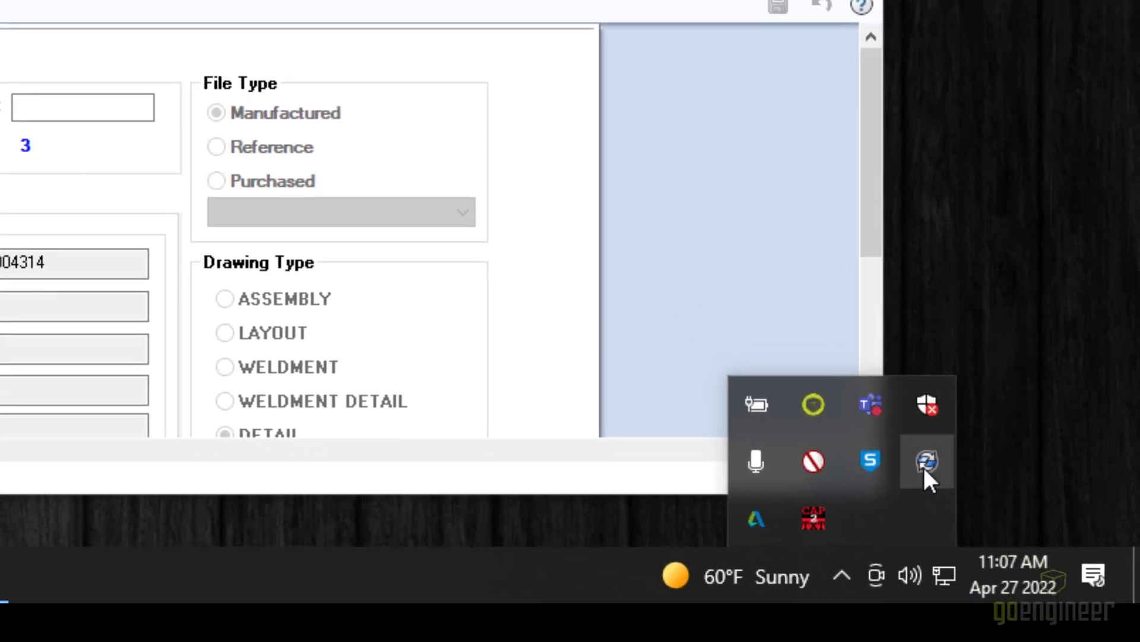
right_click(965, 498)
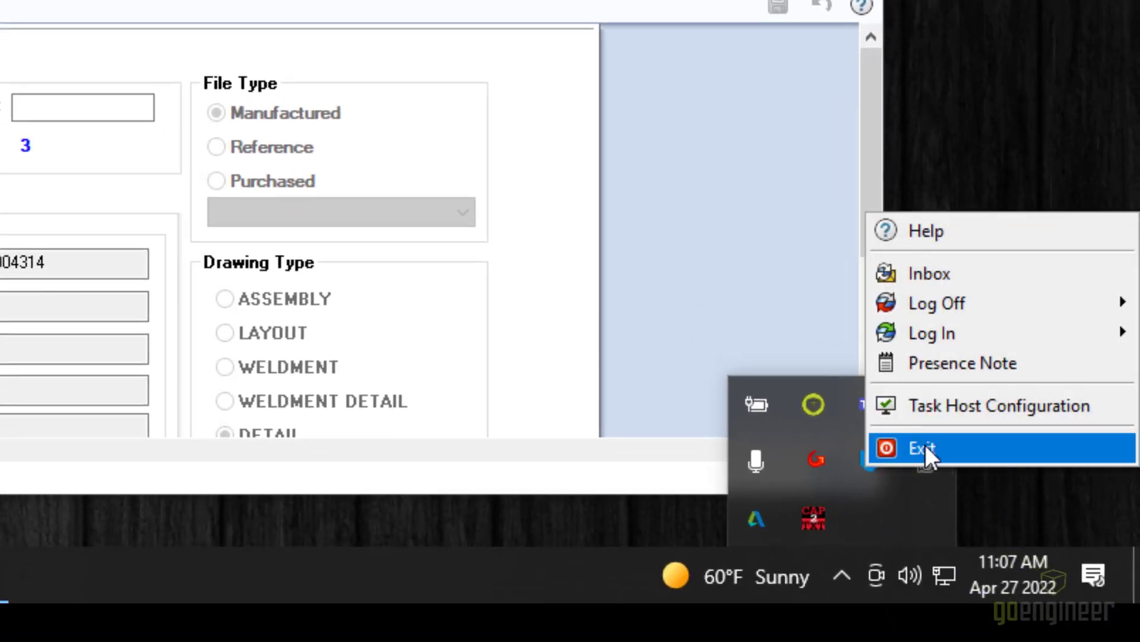
click(966, 478)
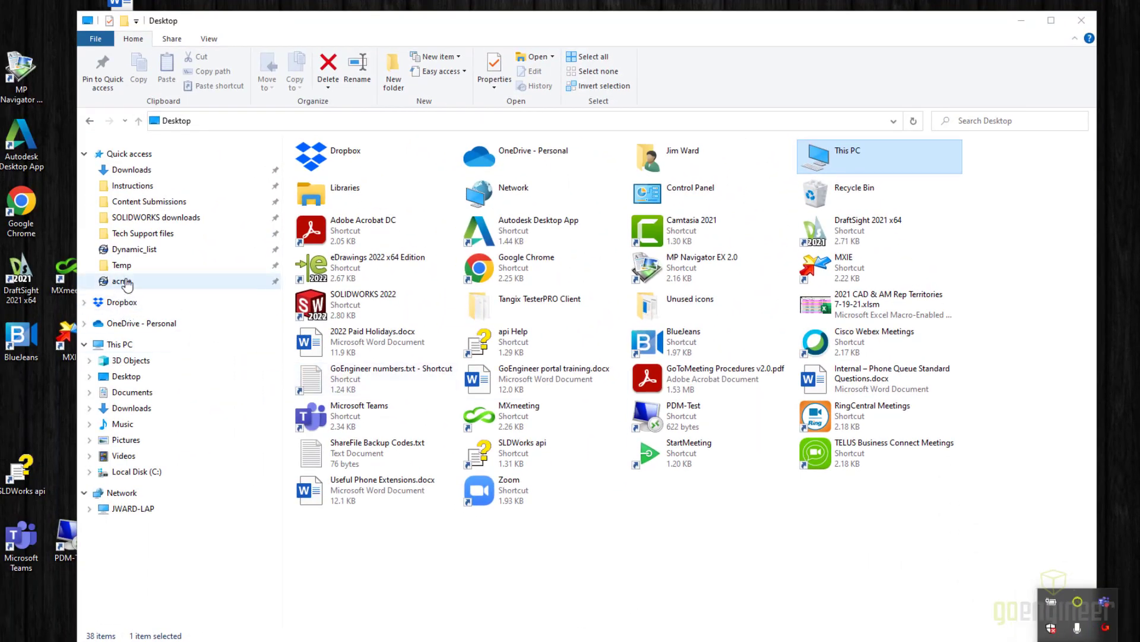
- Log into the acme vault under a different user name instead of admin
click(122, 281)
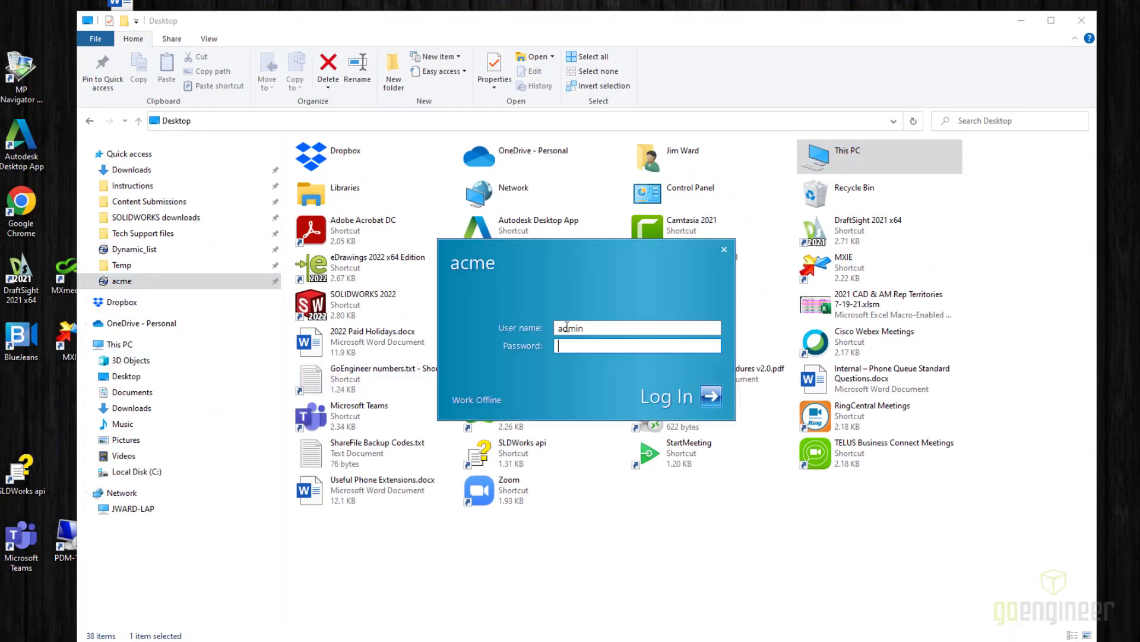
double_click(590, 327)
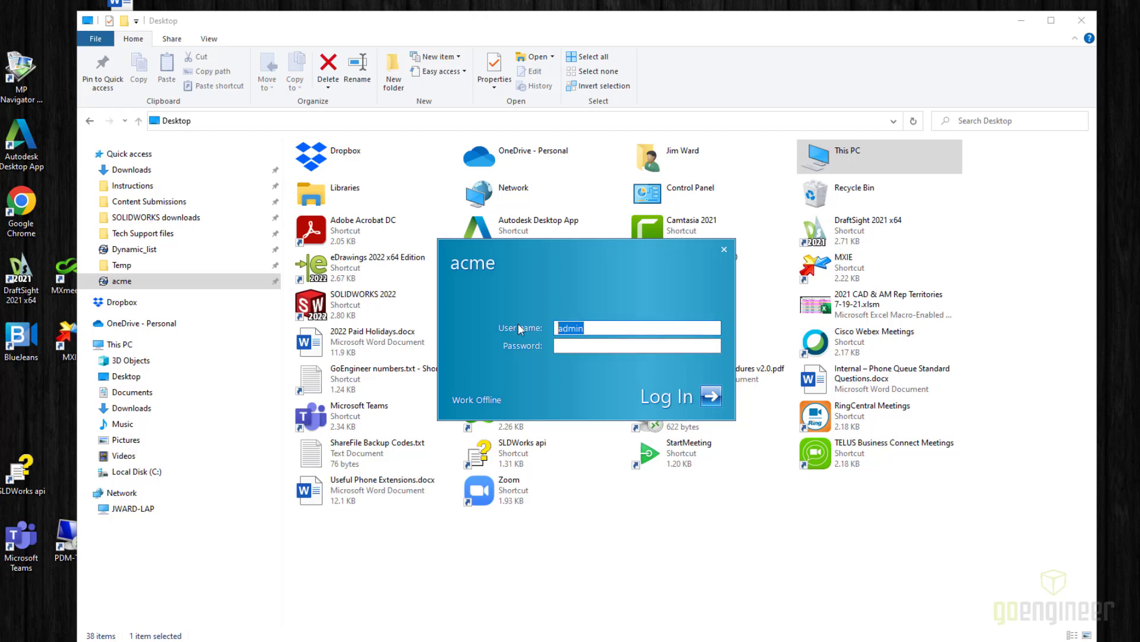
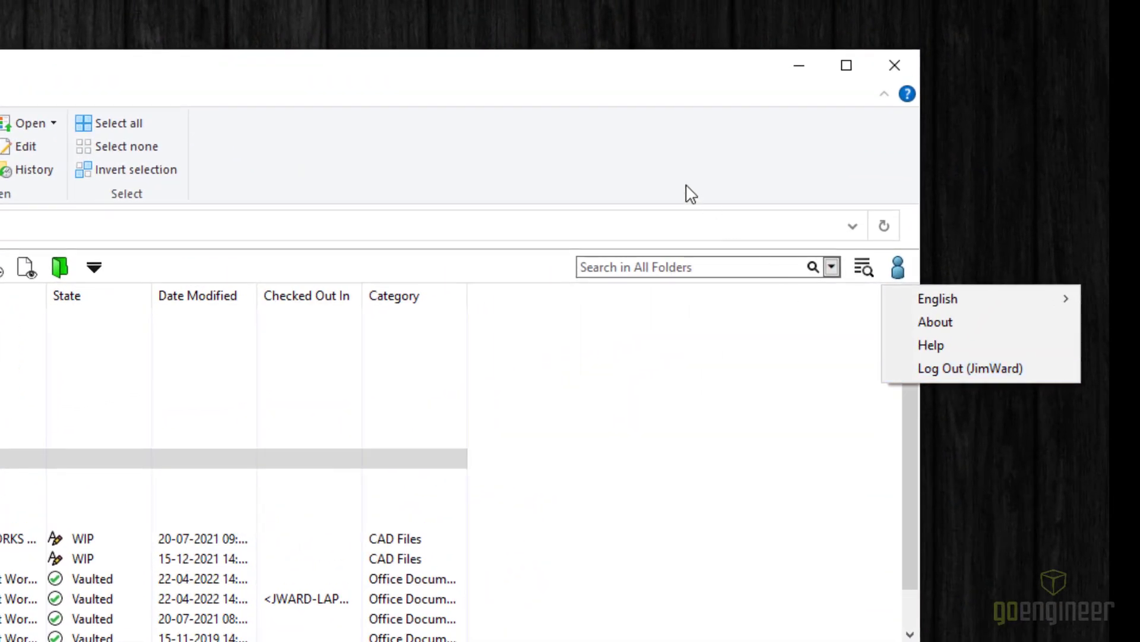
click(755, 166)
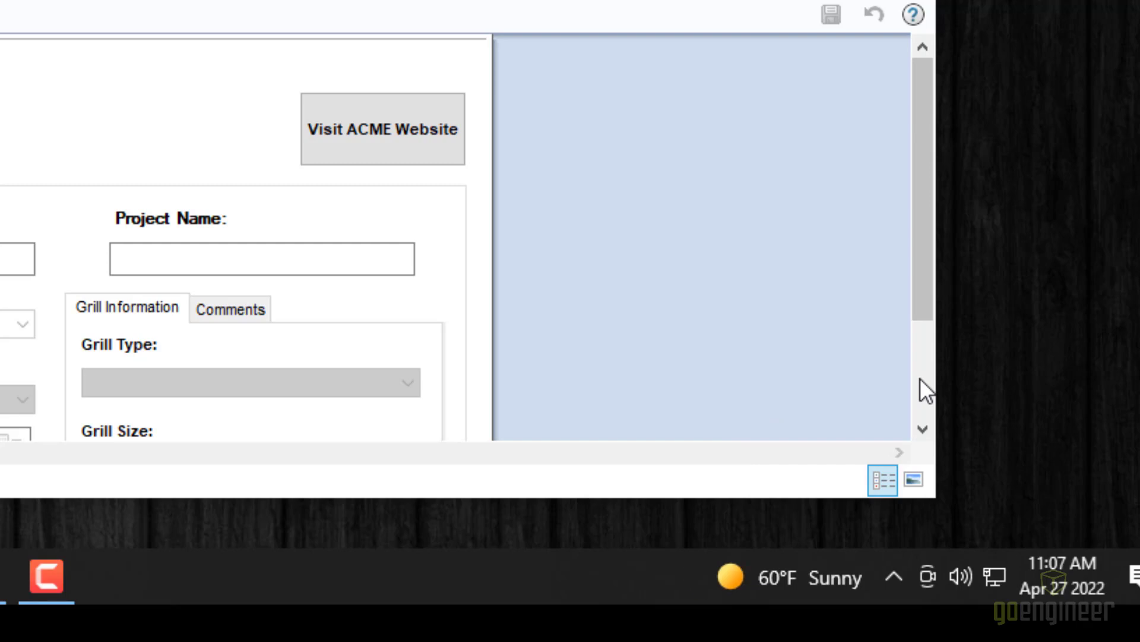
- Open the PDM notification for DOC-00004375.sldprt's WIP to Pending Approval change and enlarge it
click(889, 581)
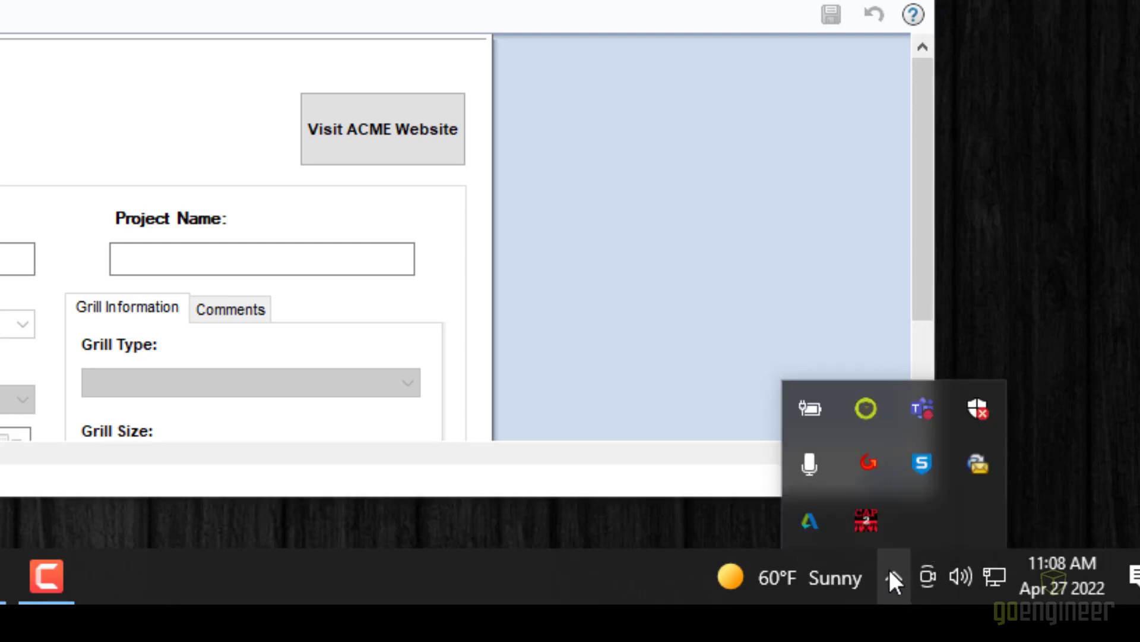
click(979, 463)
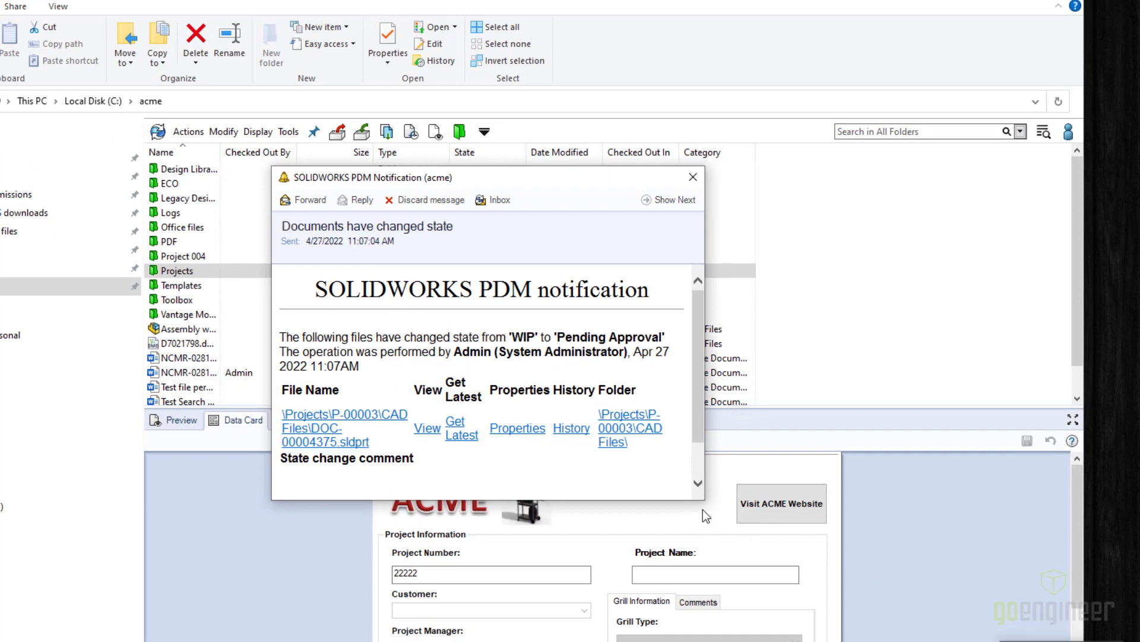
drag(705, 502, 1090, 521)
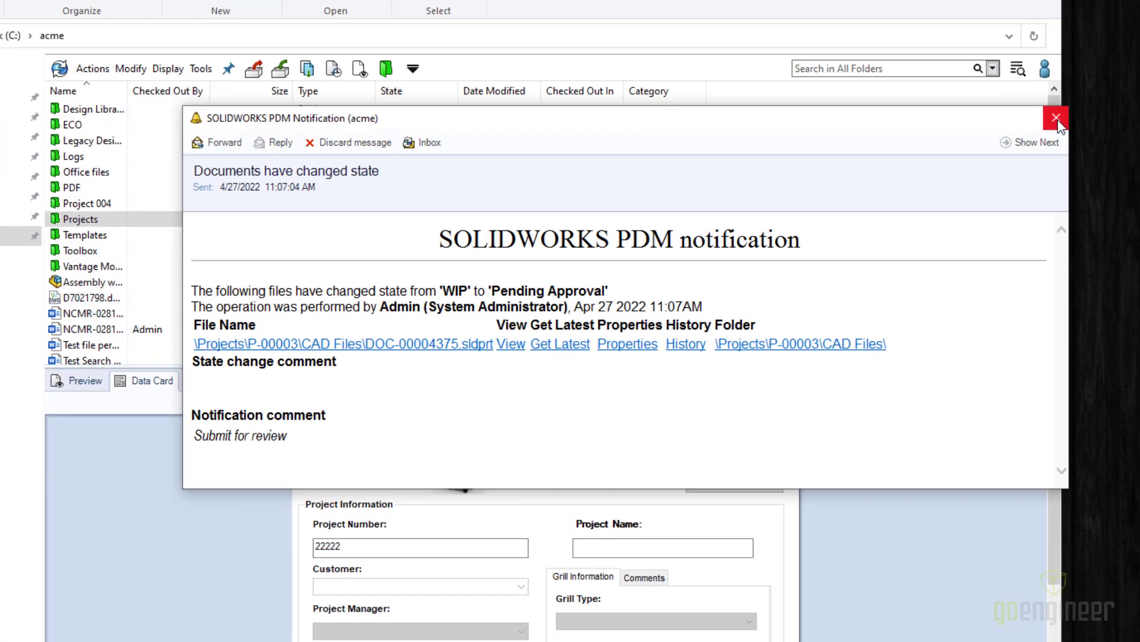
- Close the state-change notification and open the PDM Inbox from the tray icon
click(1057, 119)
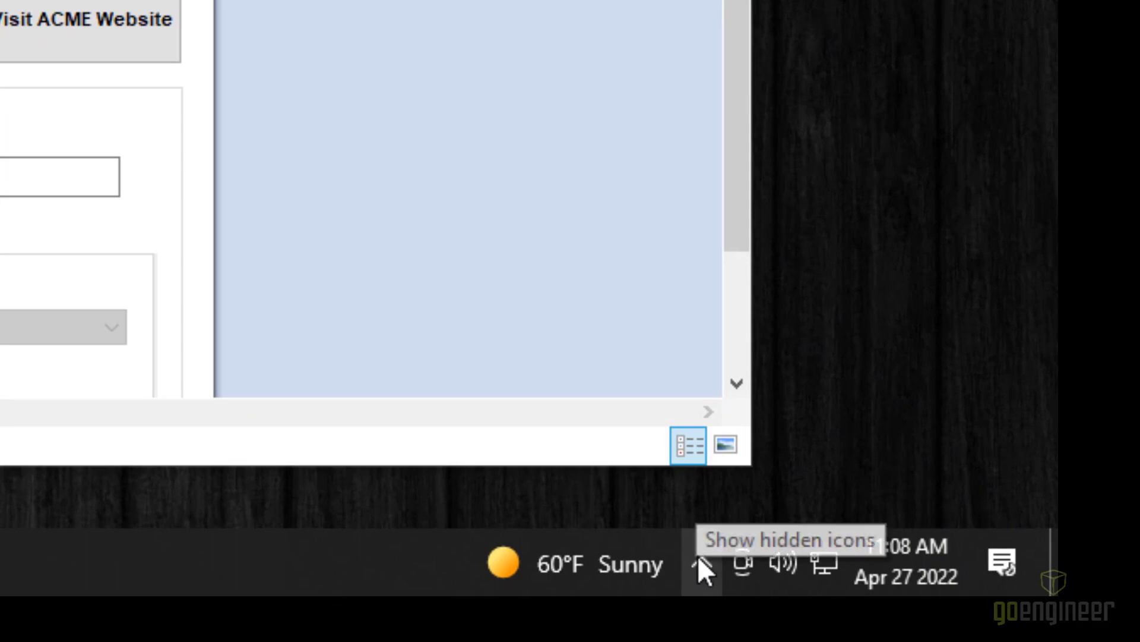
click(705, 556)
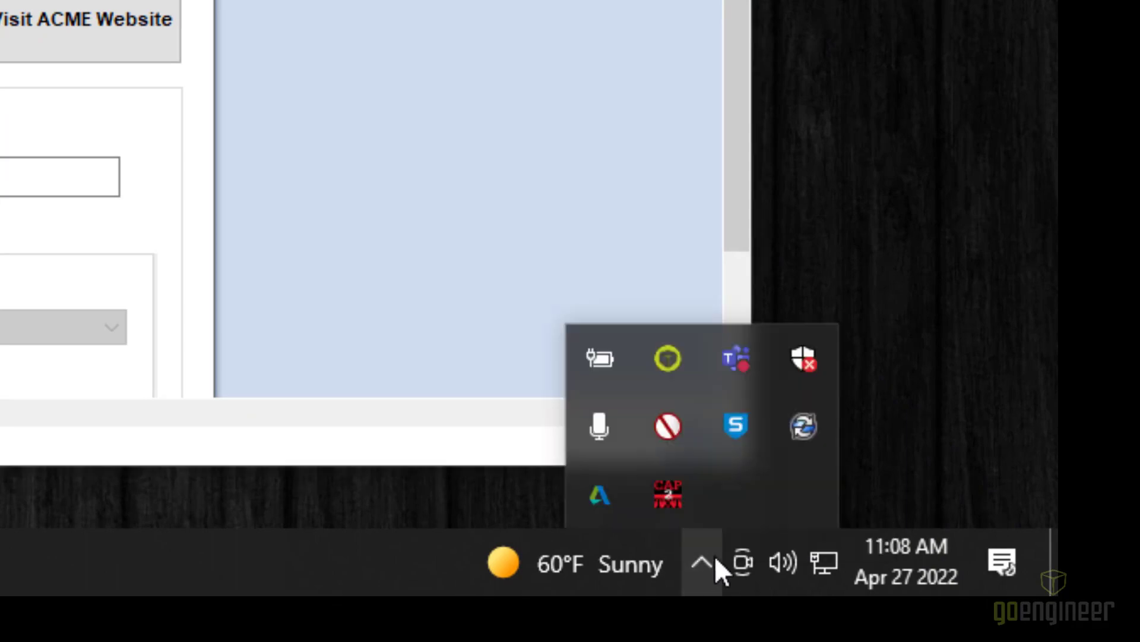
right_click(808, 431)
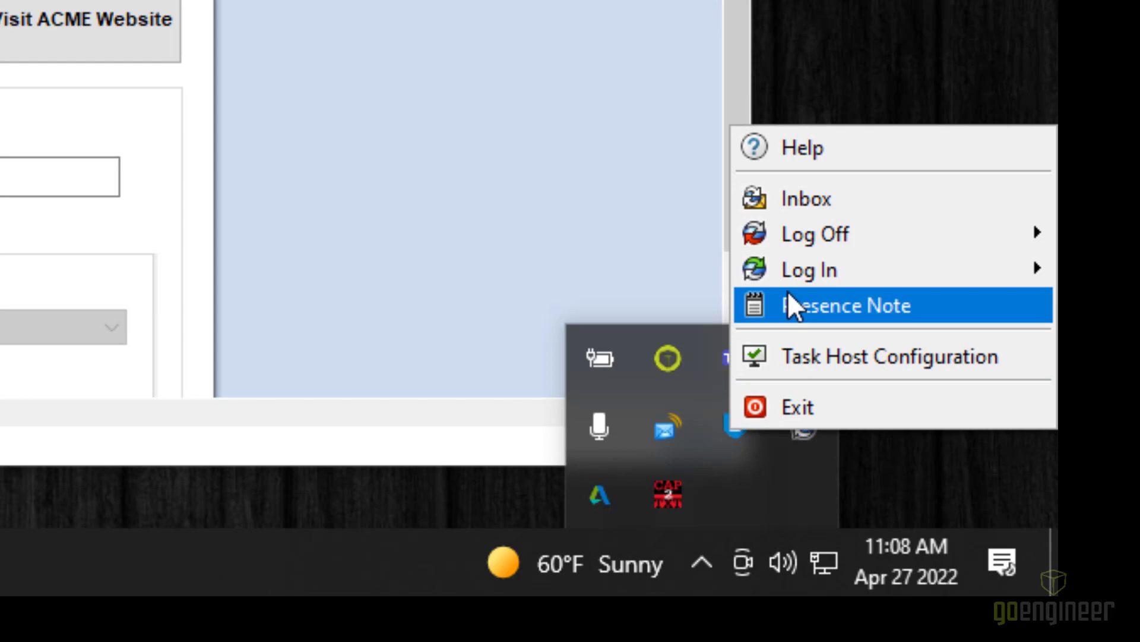
click(774, 202)
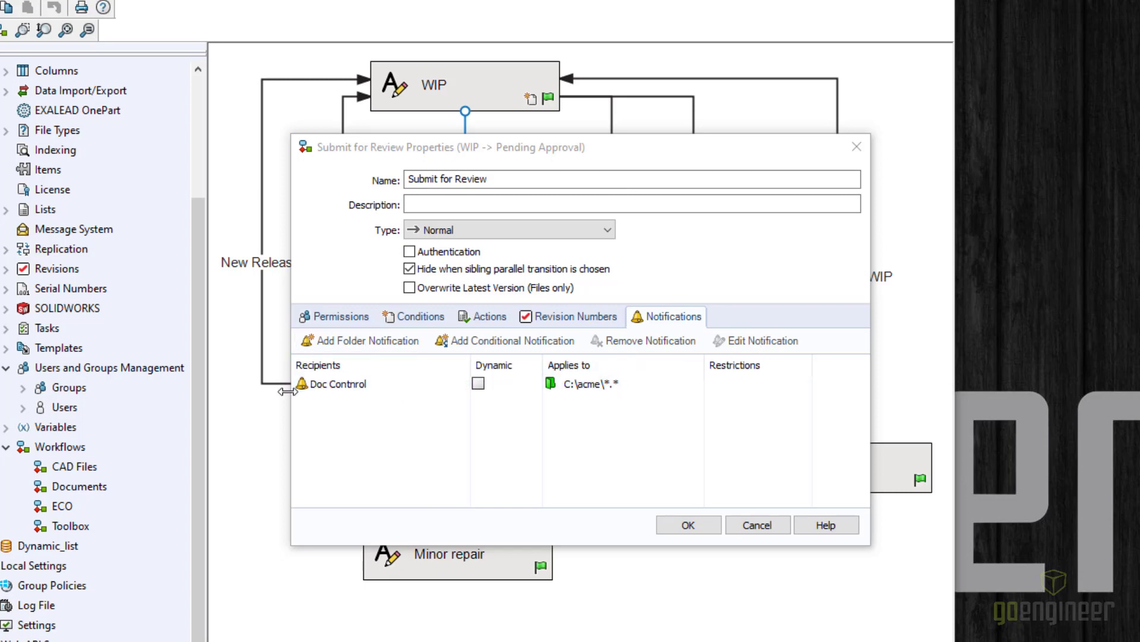
- Tick Dynamic on the Doc Control notification of Submit for Review and save the transition
click(307, 386)
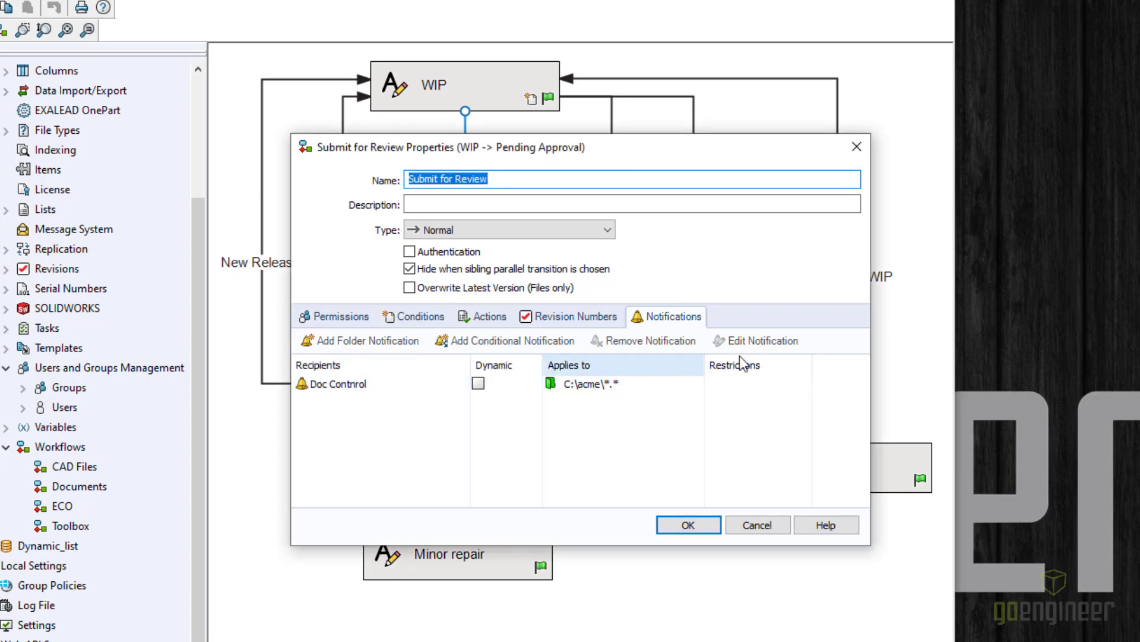
click(443, 377)
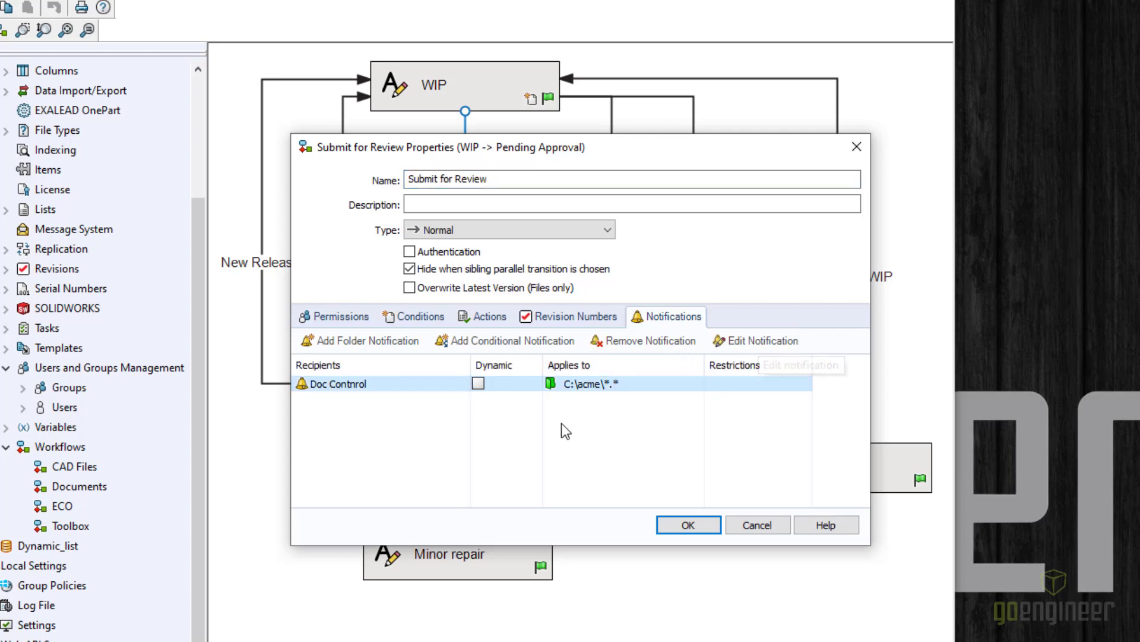
click(480, 383)
click(688, 525)
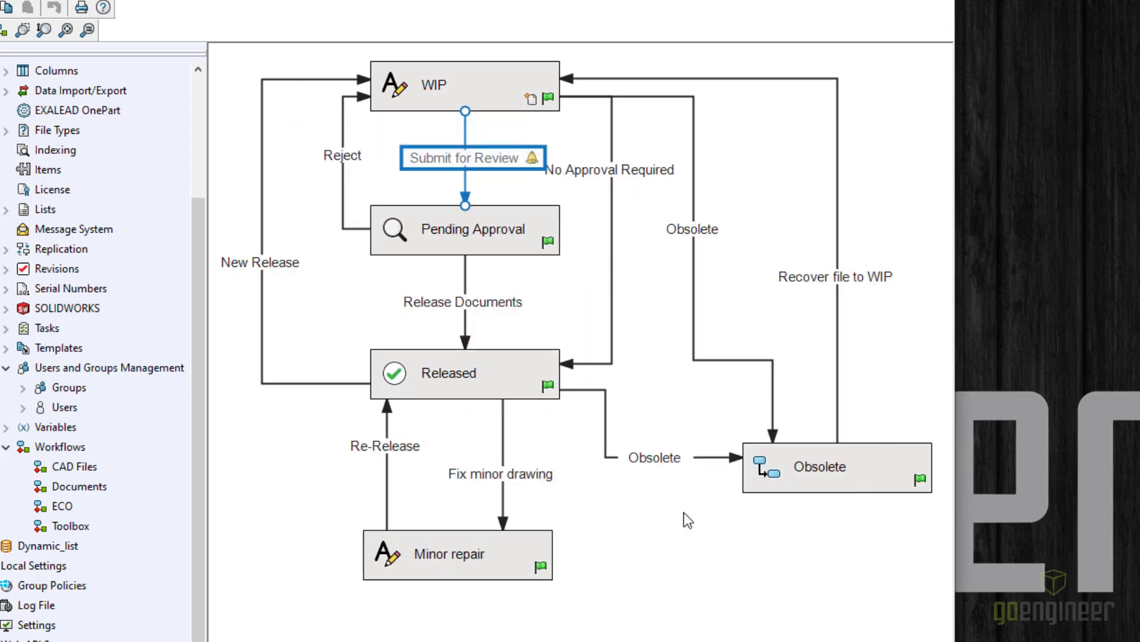
click(262, 262)
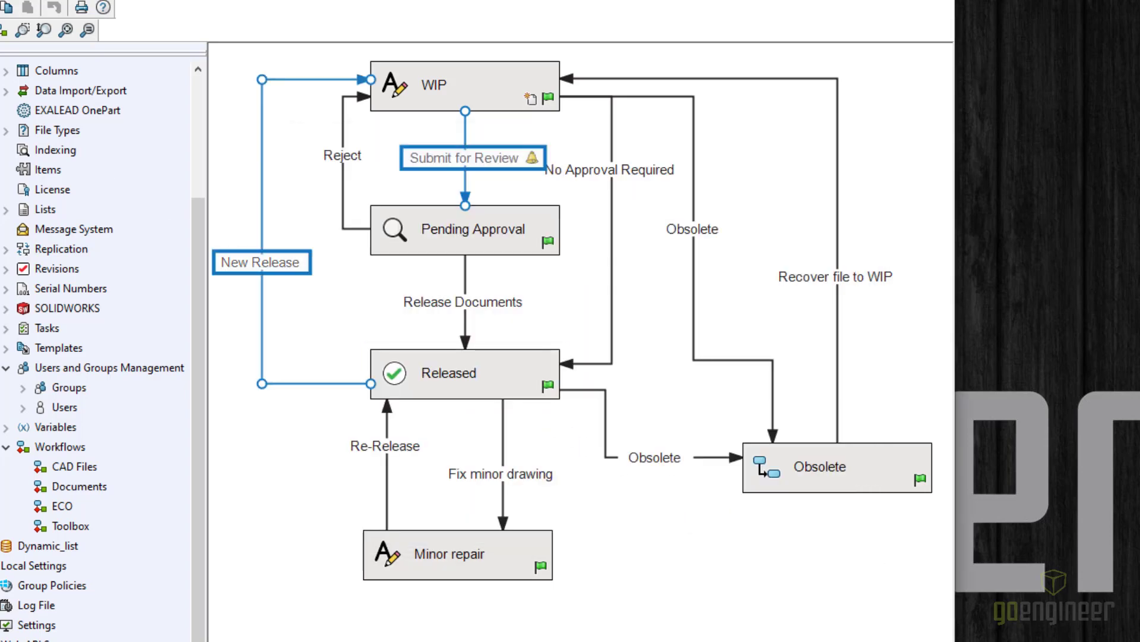
key(Escape)
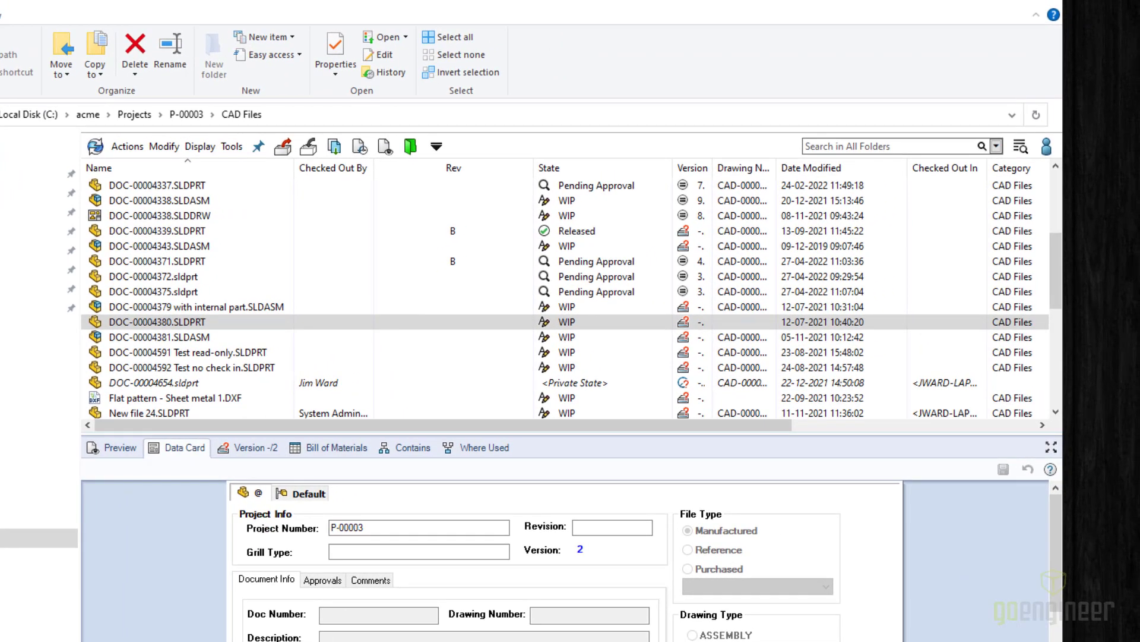
- Start the Submit for Review state change on DOC-00004380.SLDPRT
click(1047, 147)
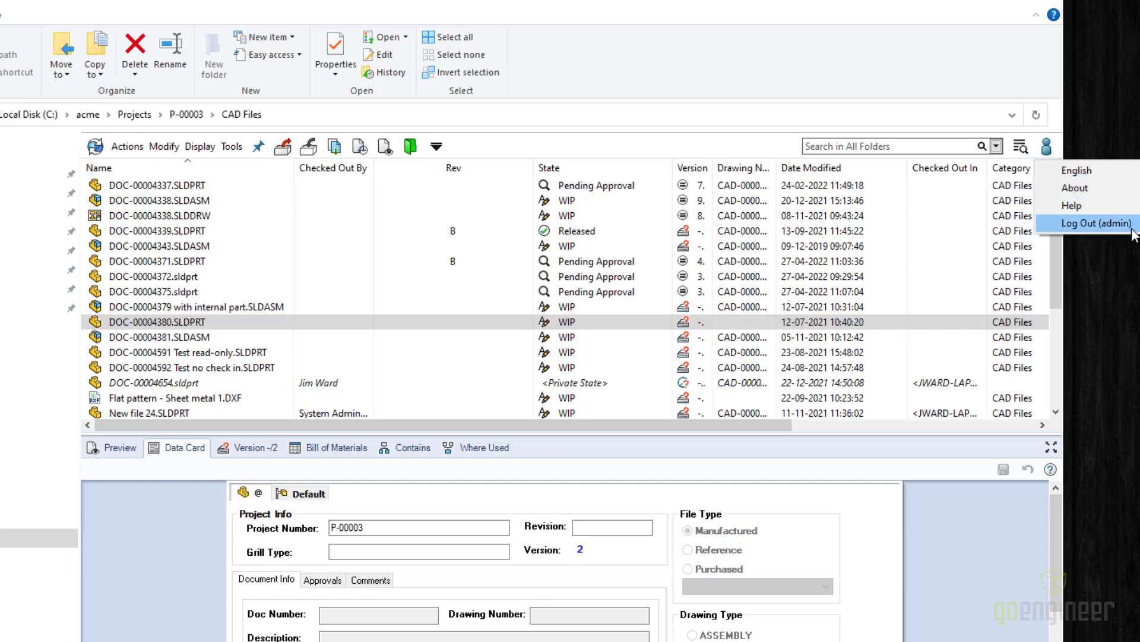
click(204, 325)
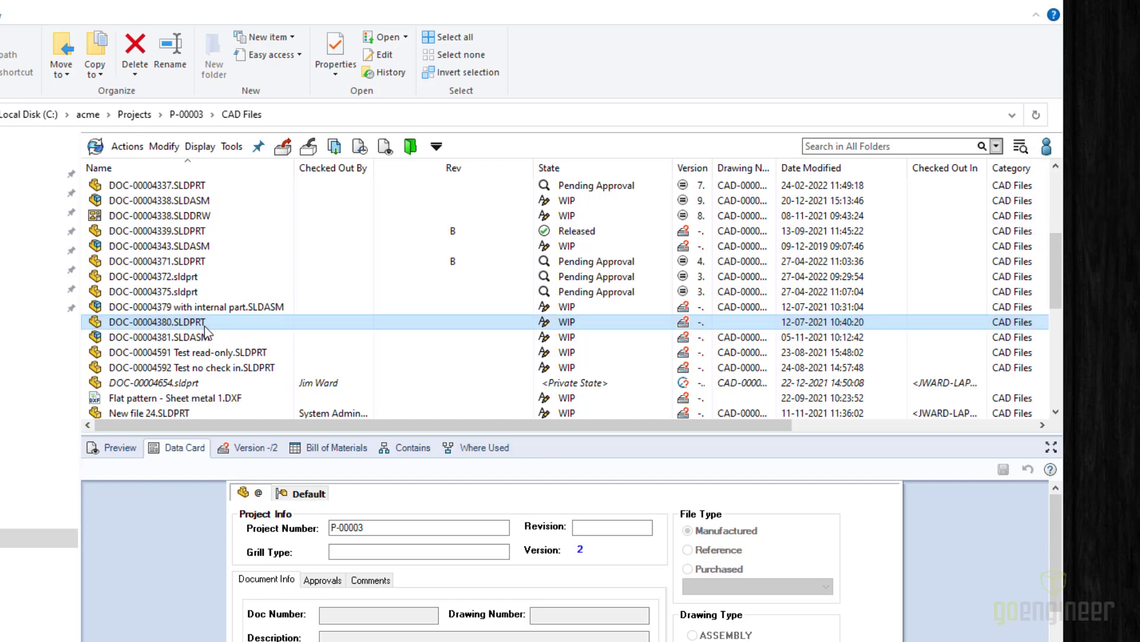
right_click(204, 326)
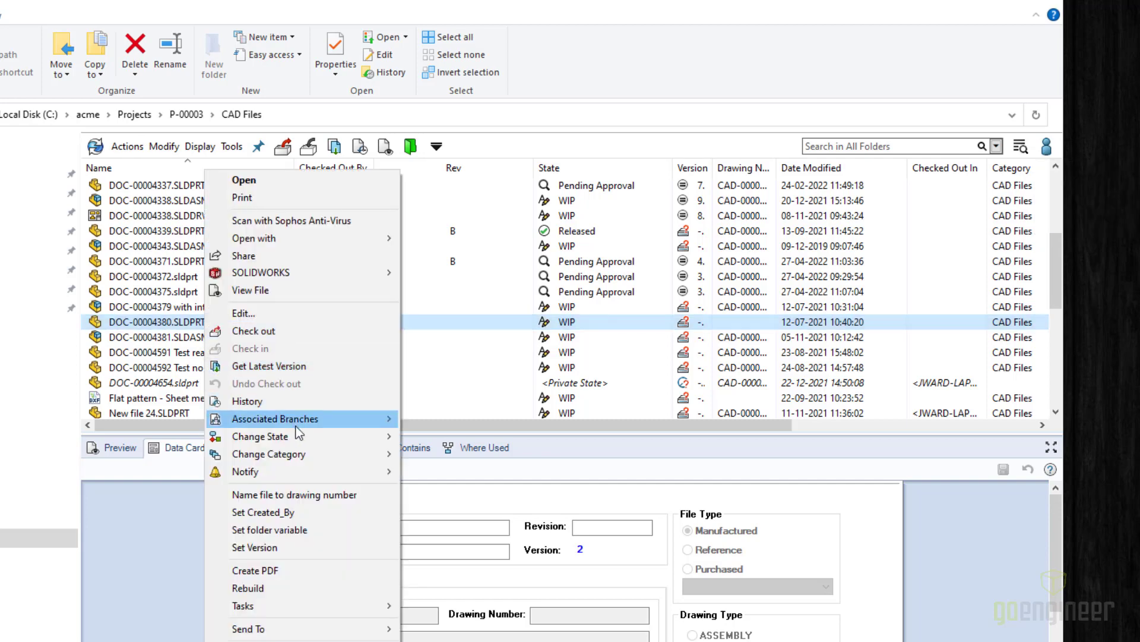
mouse_move(297, 435)
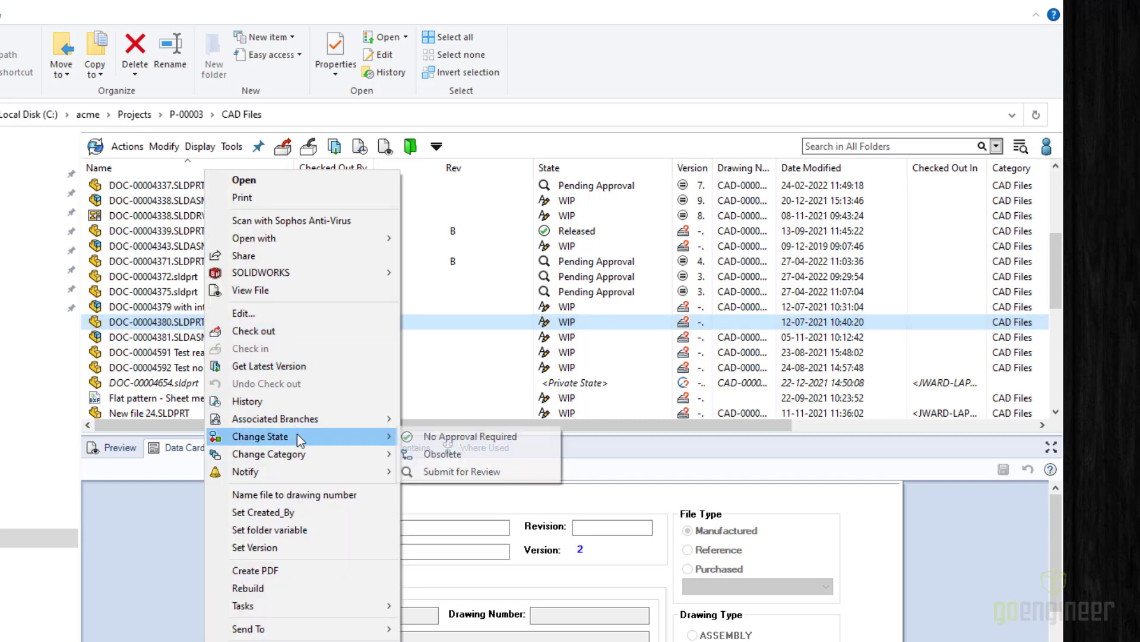
click(488, 472)
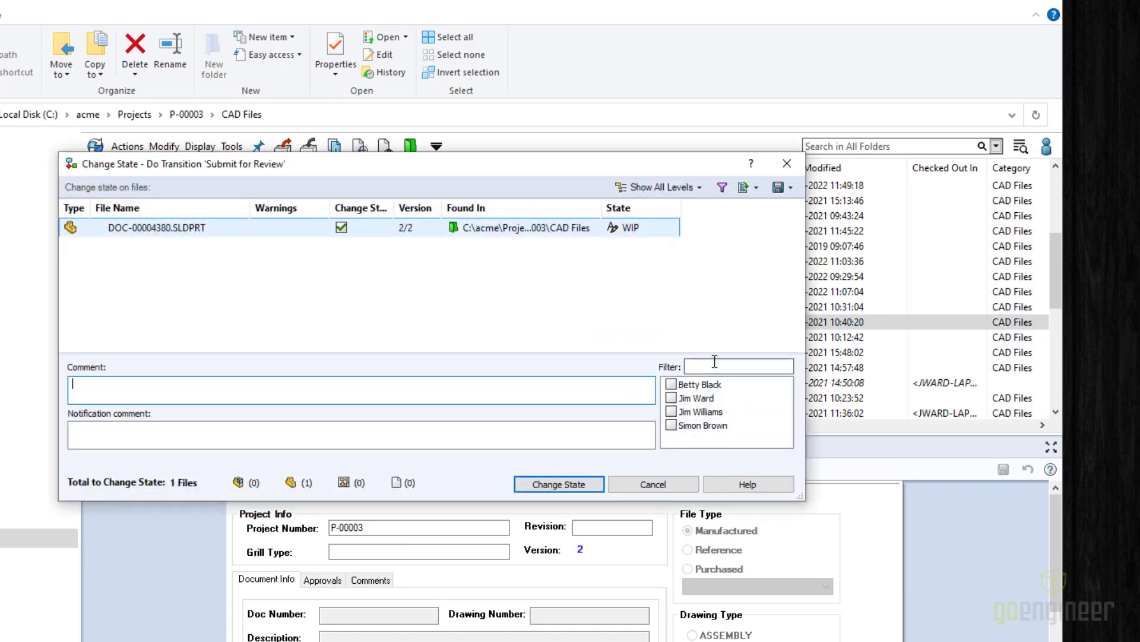
- Notify one extra user with a short greeting comment and complete the state change
click(673, 399)
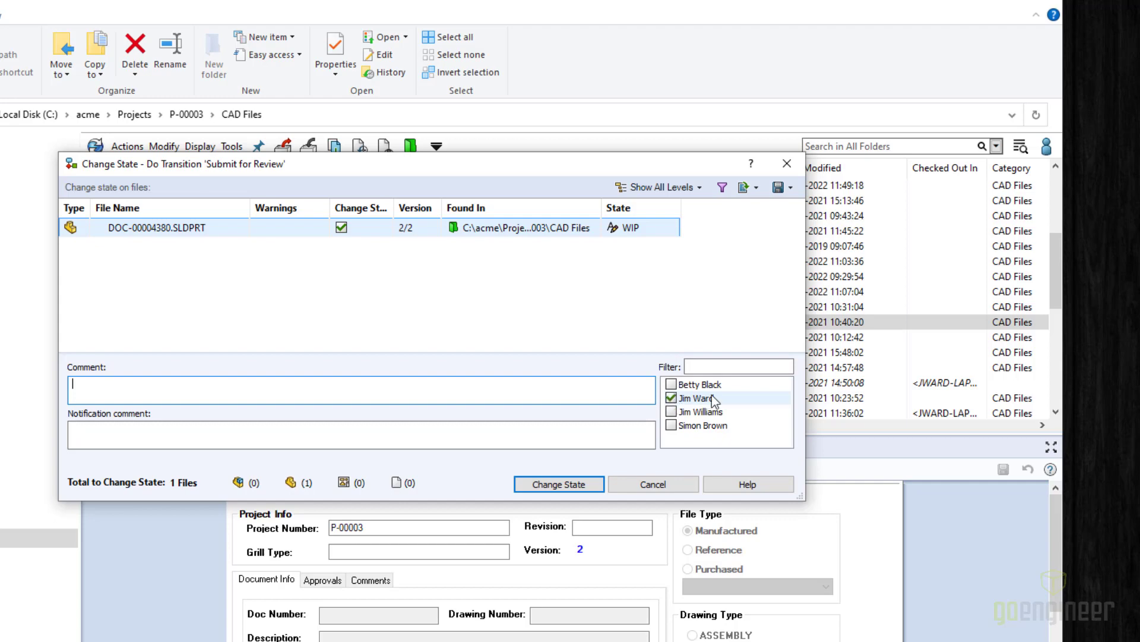
click(235, 428)
text(Hello Jim)
click(534, 490)
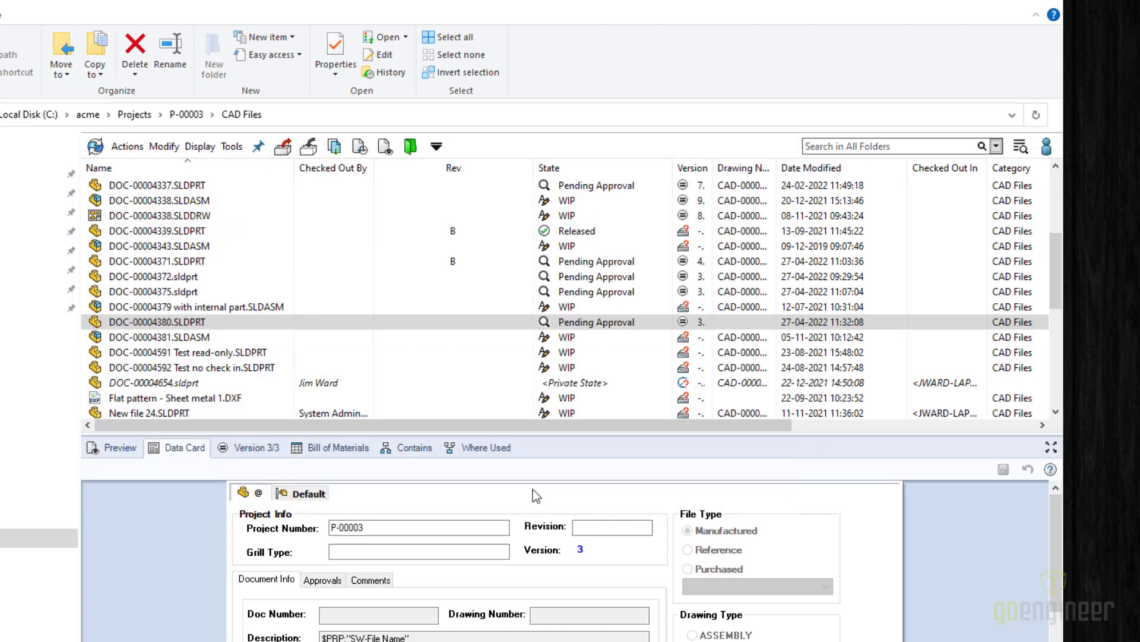